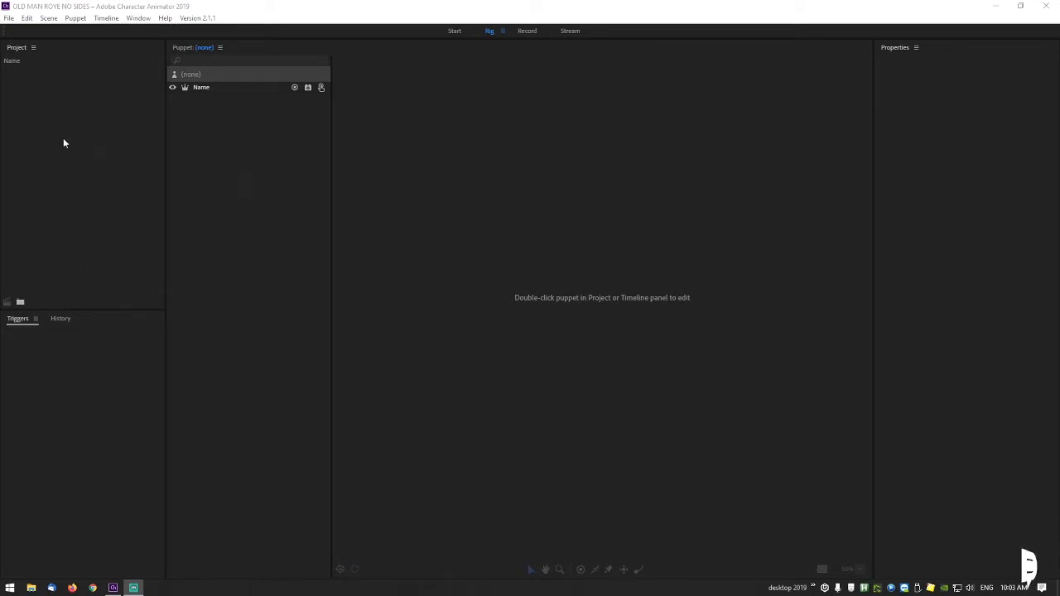
Step: Import the REALOMRSIDESONLY.psb artwork from the REAL OLD MAN ROYE folder as a puppet
left_click(8, 18)
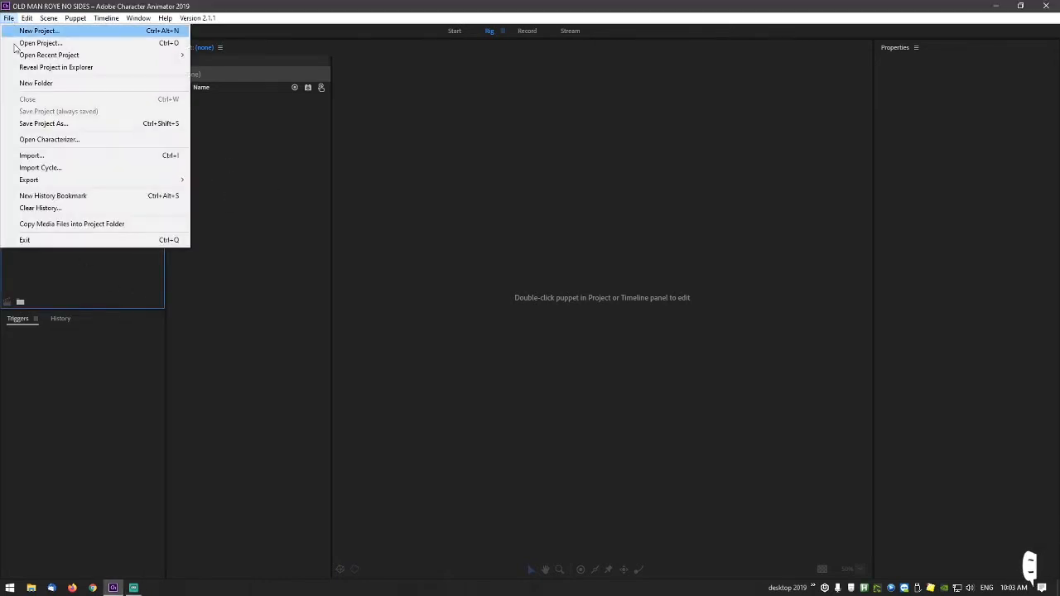
left_click(47, 154)
scroll(663, 249, "down", 10)
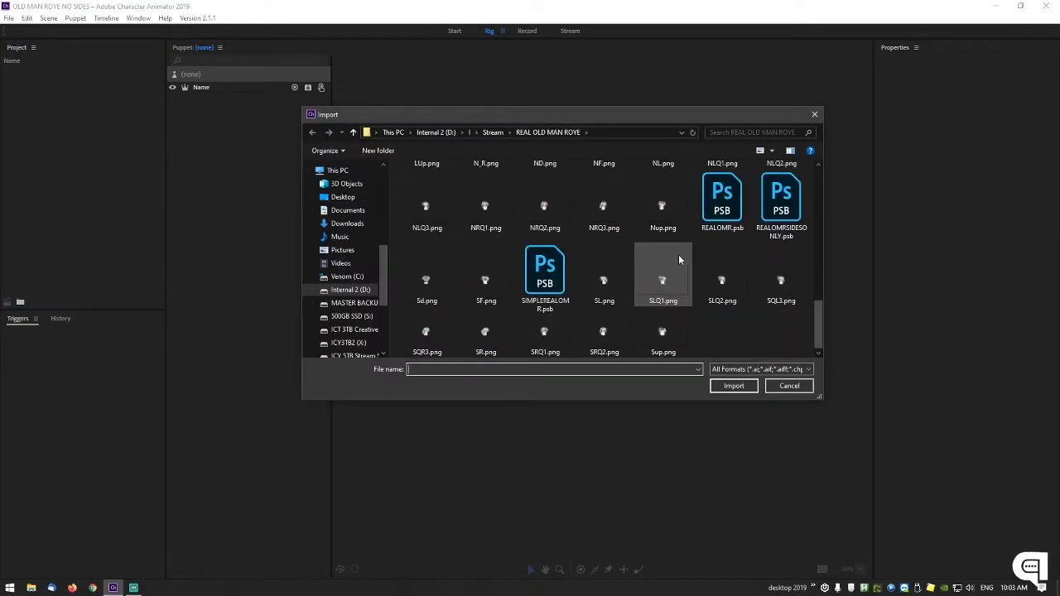
left_click(787, 213)
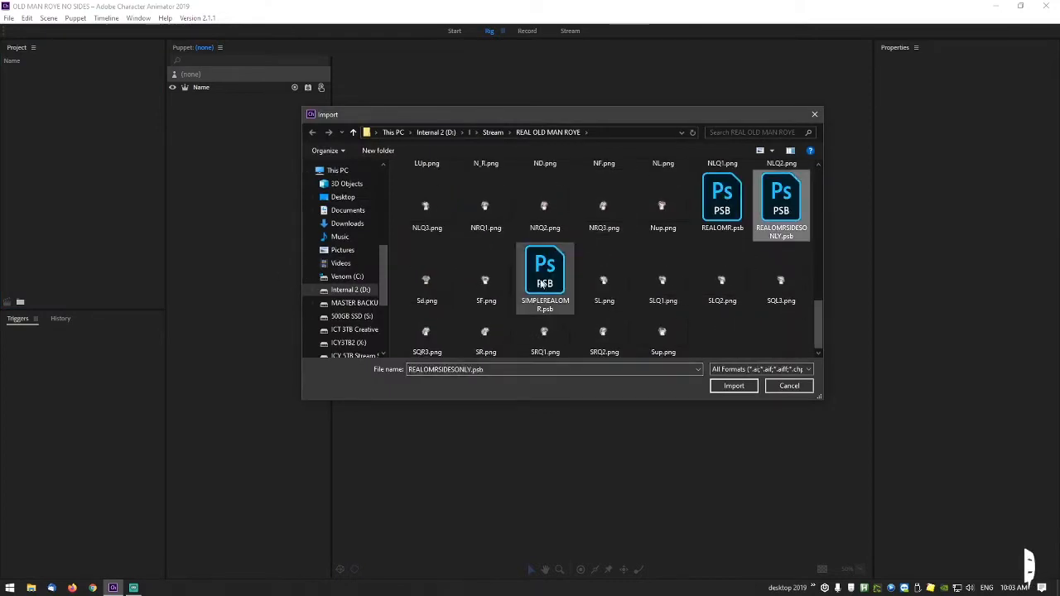
left_click(715, 219)
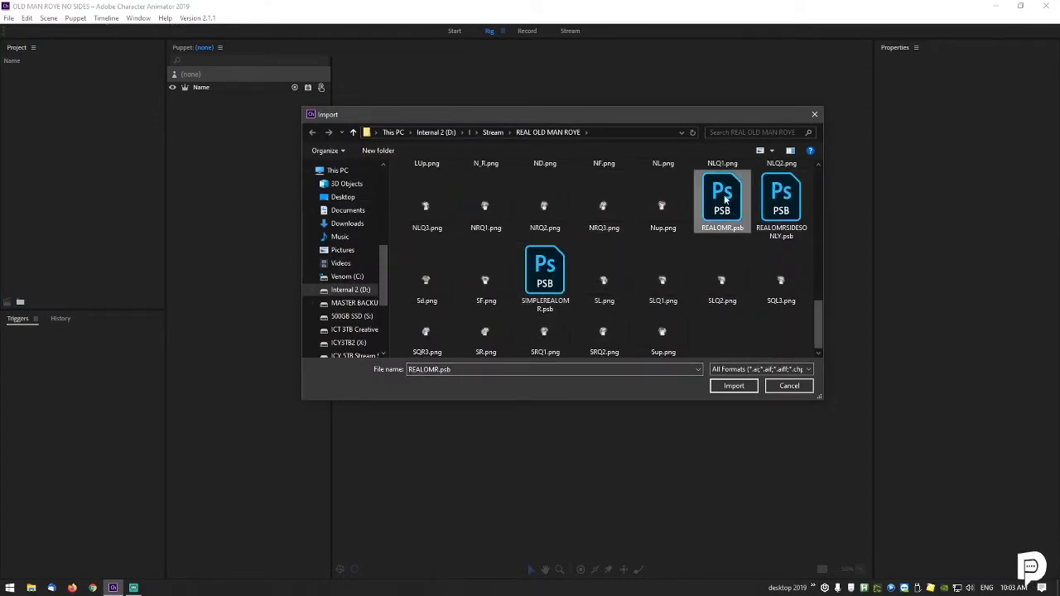
left_click(778, 208)
double_click(781, 207)
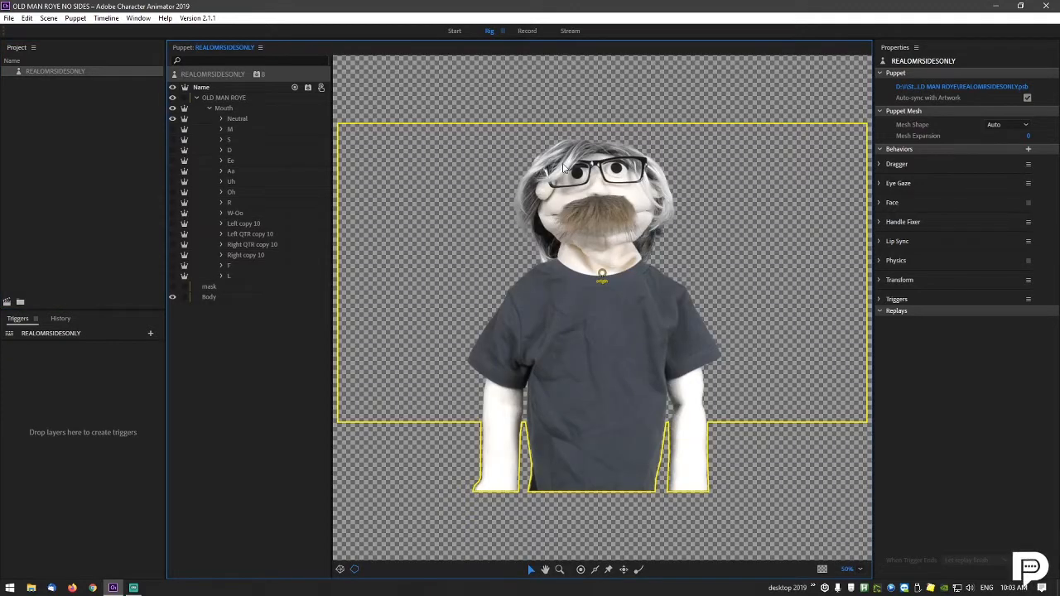
Step: Expand the Neutral mouth group and check the mouth-shape tags on the Neutral, M and Oh layers
left_click(221, 119)
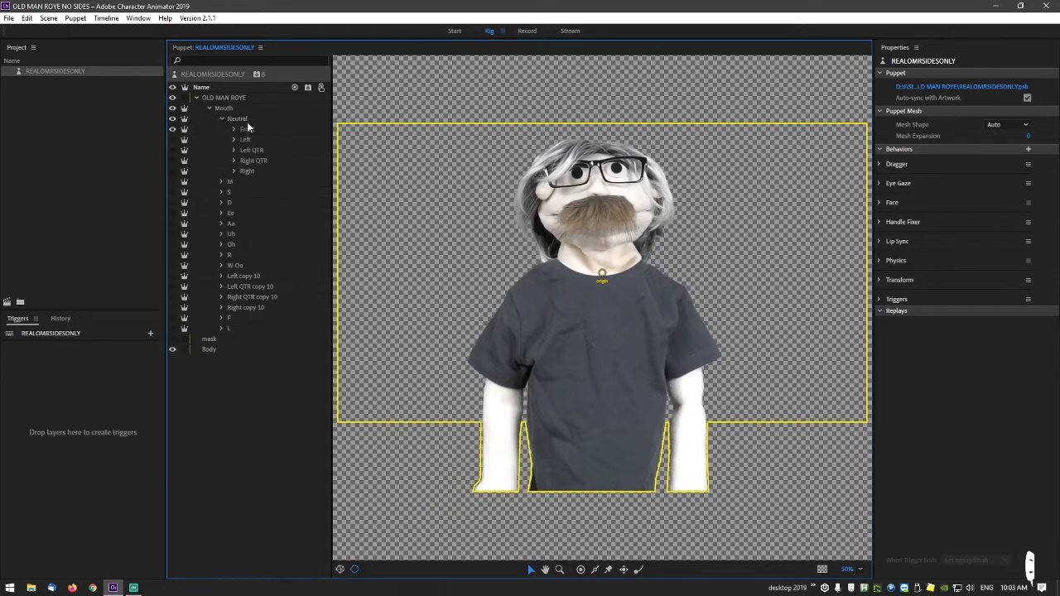
left_click(248, 120)
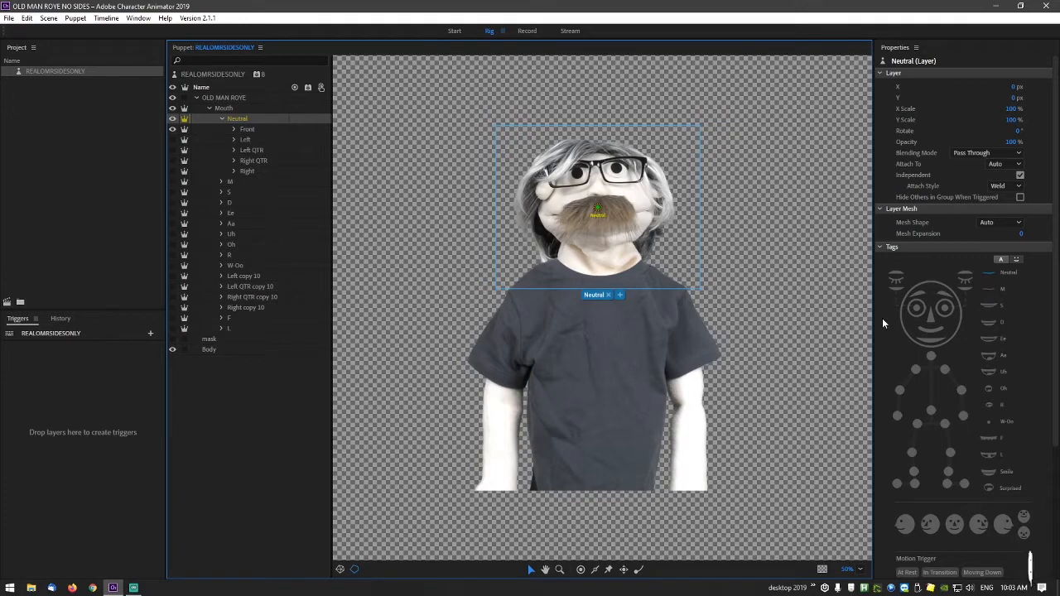
left_click(232, 183)
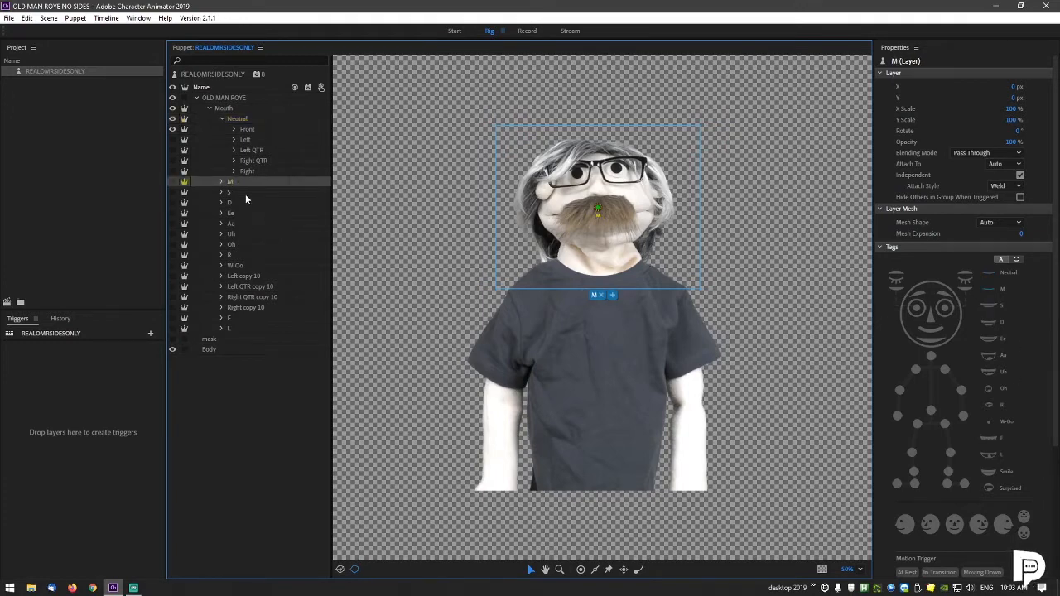
left_click(246, 245)
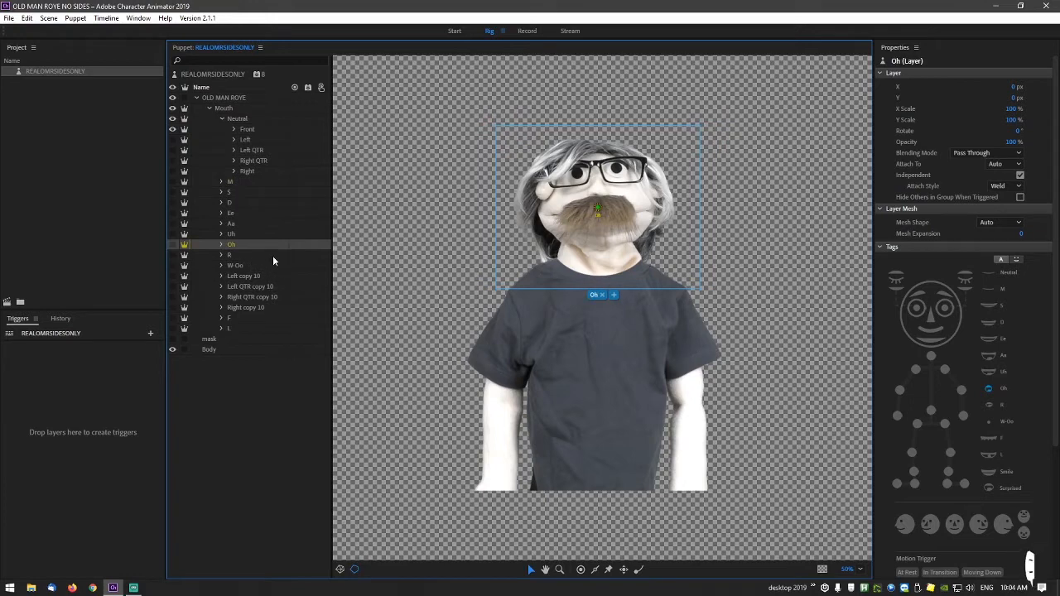
Step: Inside the Neutral group, tag the Front layer as Frontal and the Left layer as Left Profile
left_click(249, 130)
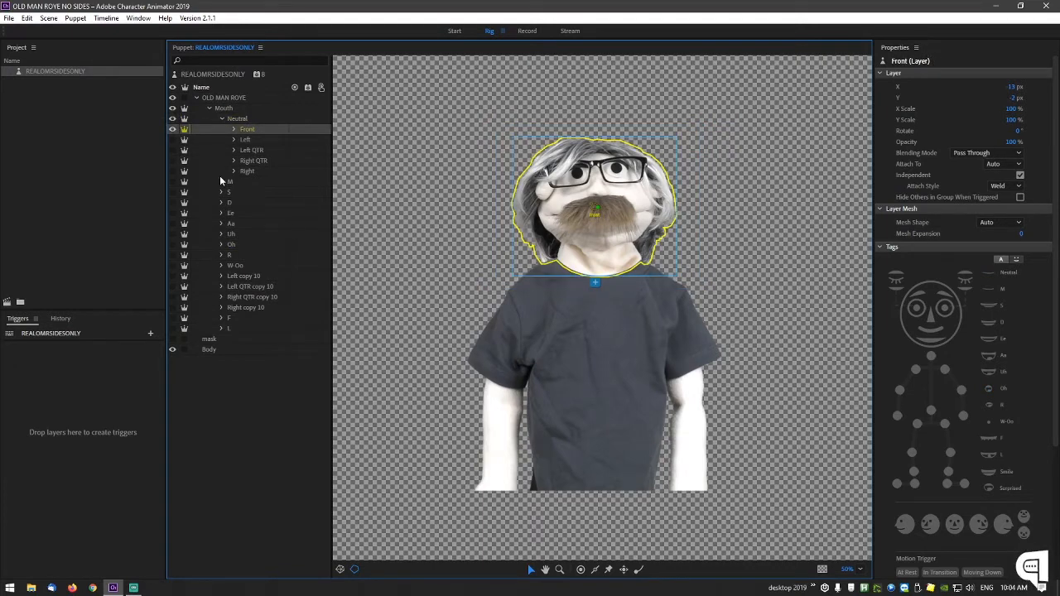
left_click(955, 525)
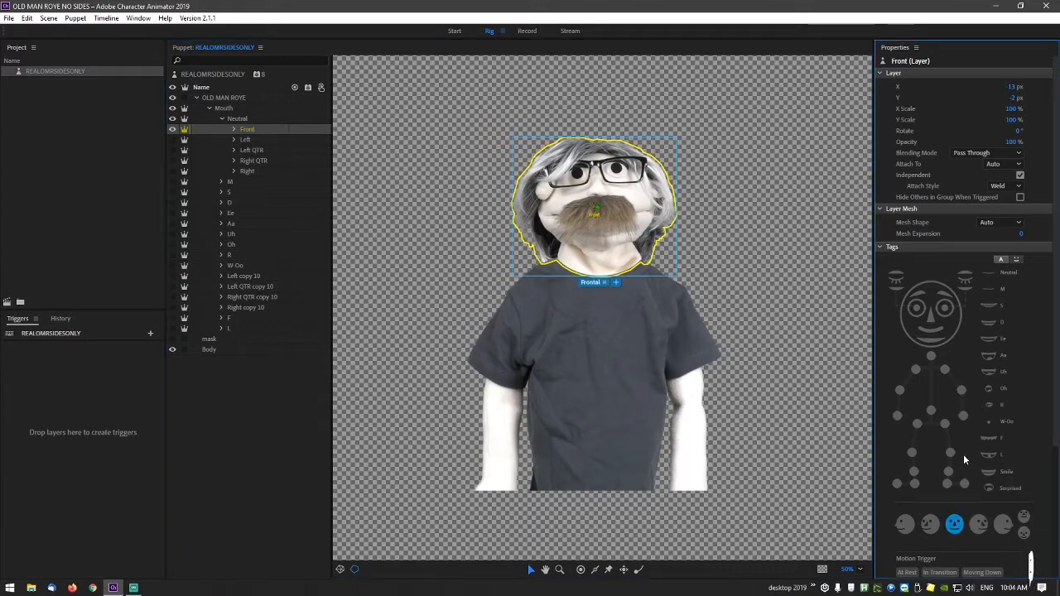
left_click(245, 139)
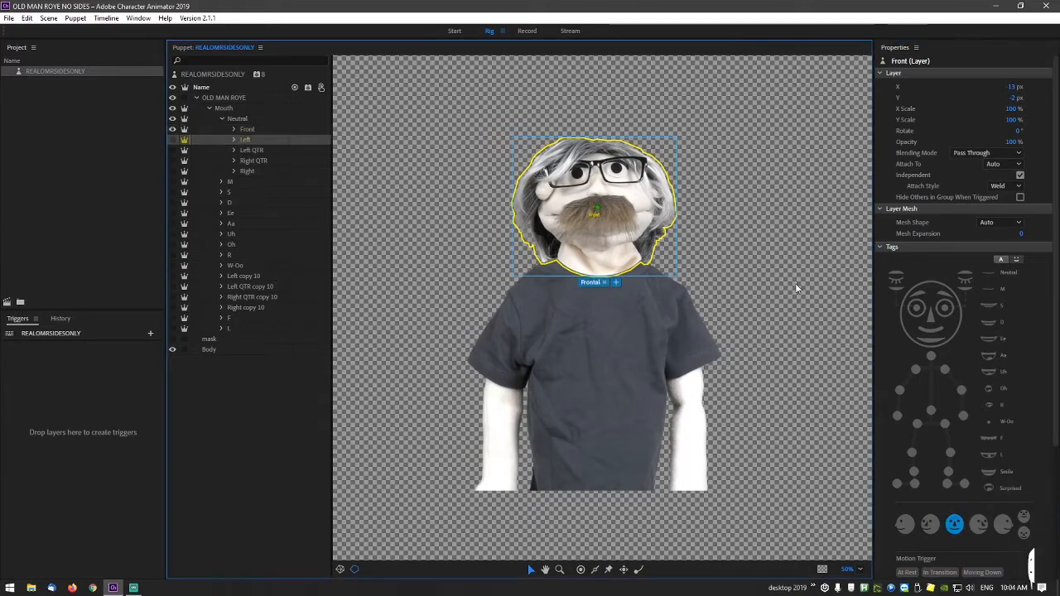
left_click(905, 523)
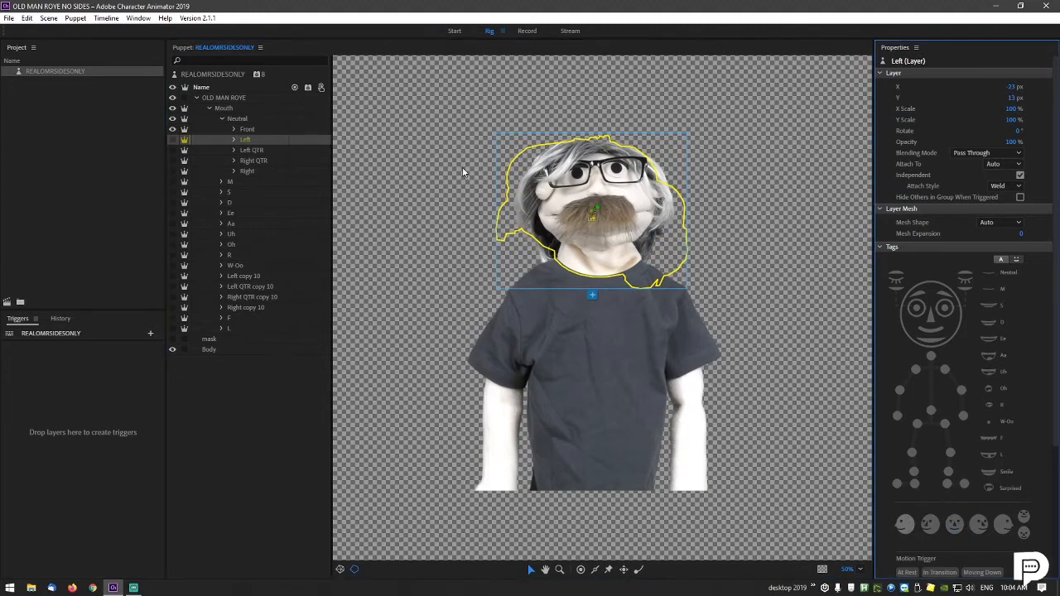
Step: Tag Neutral's remaining head views: Left QTR as Left Quarter, Right QTR as Right Quarter, and Right as Right Profile
left_click(267, 151)
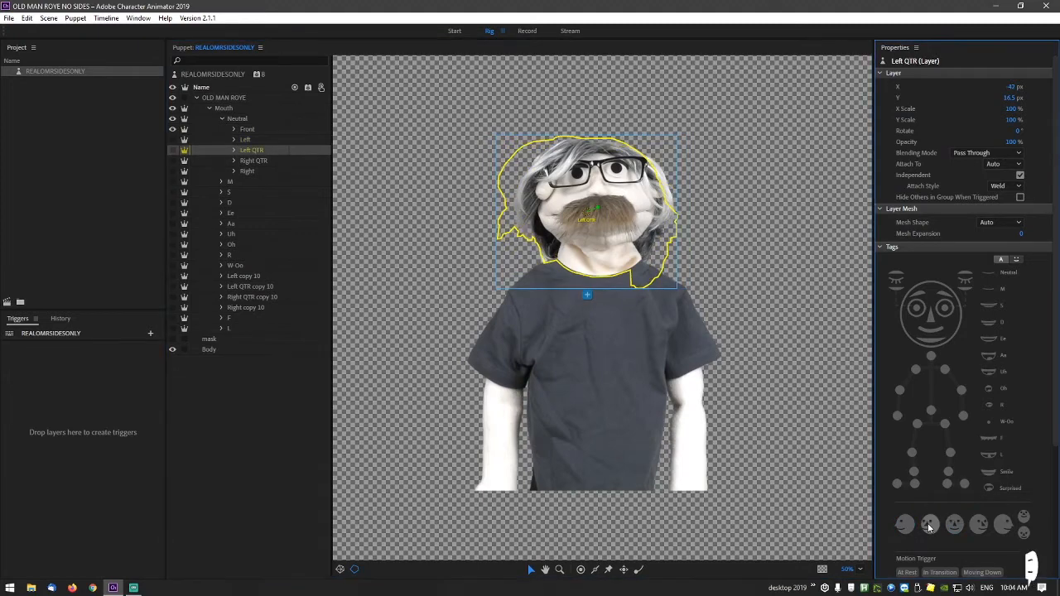
left_click(929, 524)
left_click(265, 160)
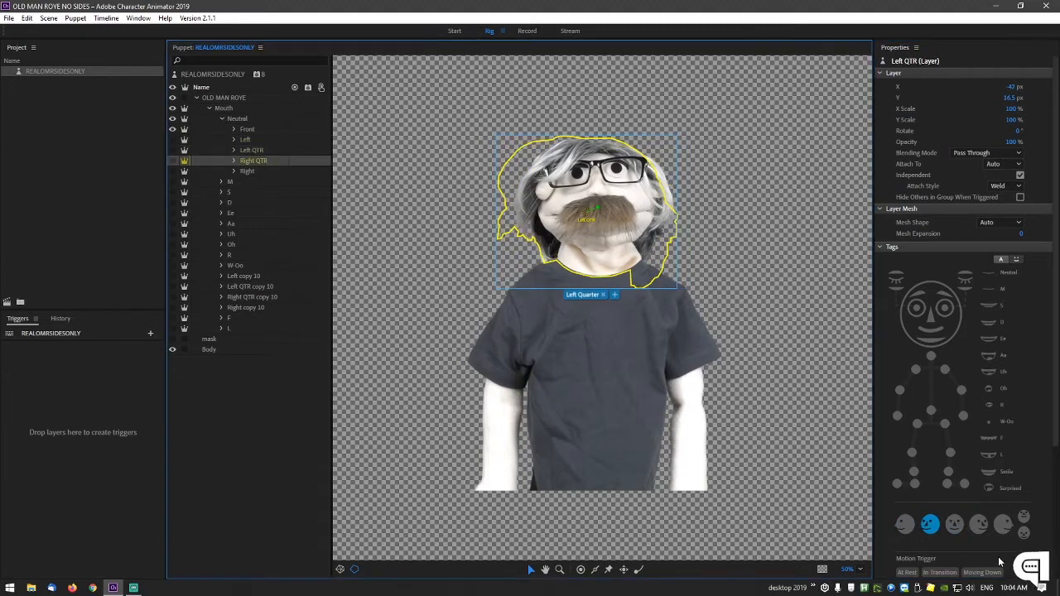
left_click(979, 524)
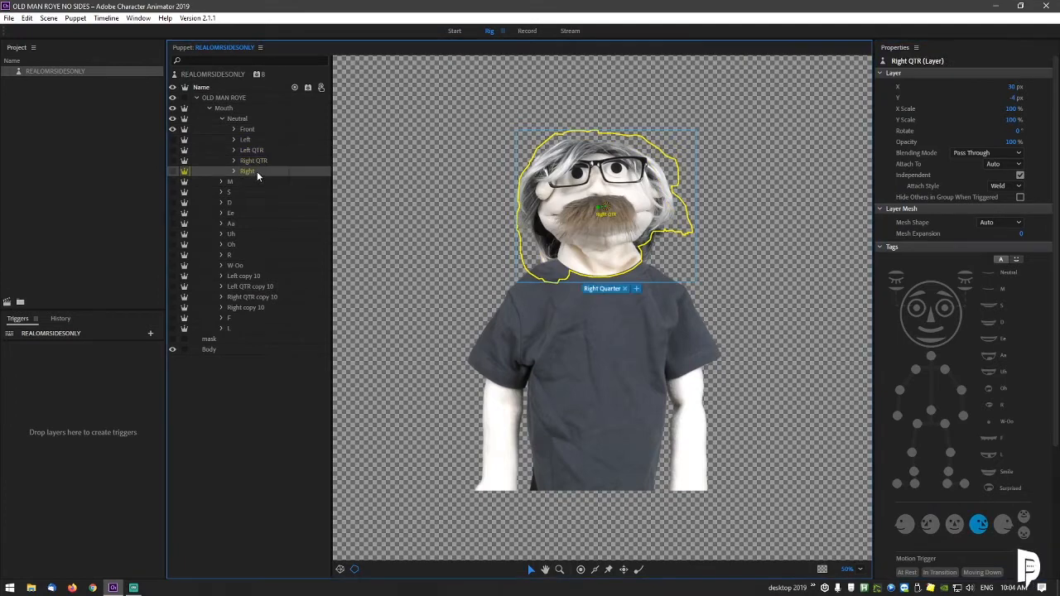
left_click(1003, 524)
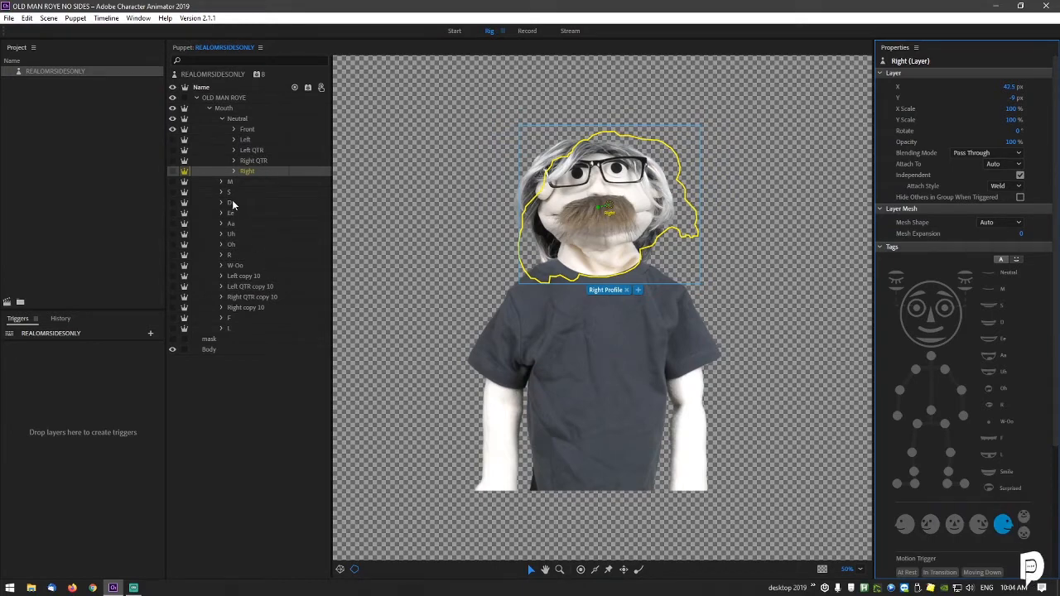
Step: Expand Neutral's Left QTR and Right QTR groups and add a Cycle Layers behavior to Right QTR
left_click(234, 152)
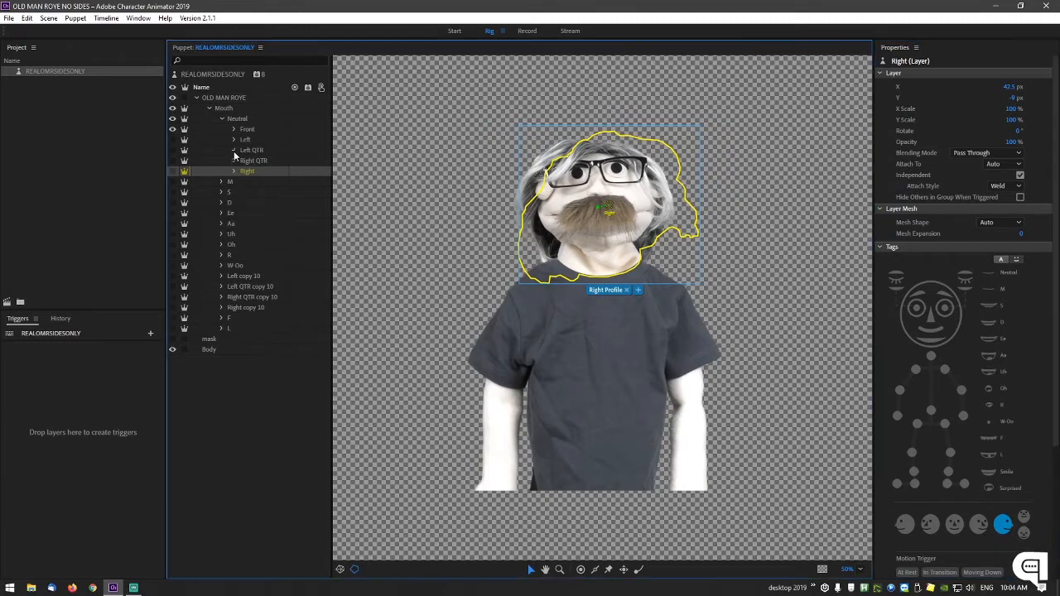
left_click(235, 192)
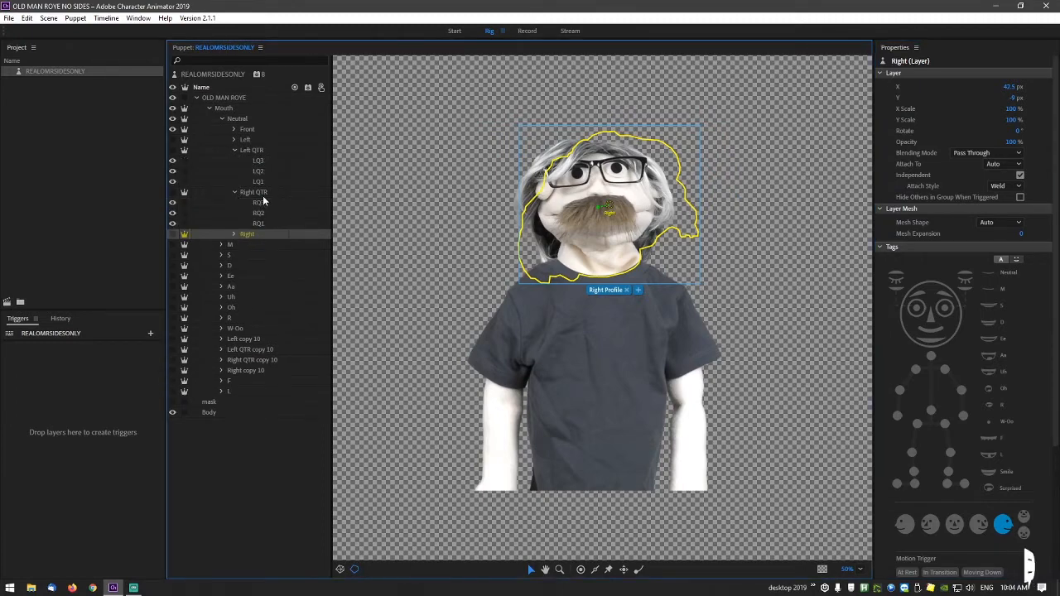
left_click(261, 193)
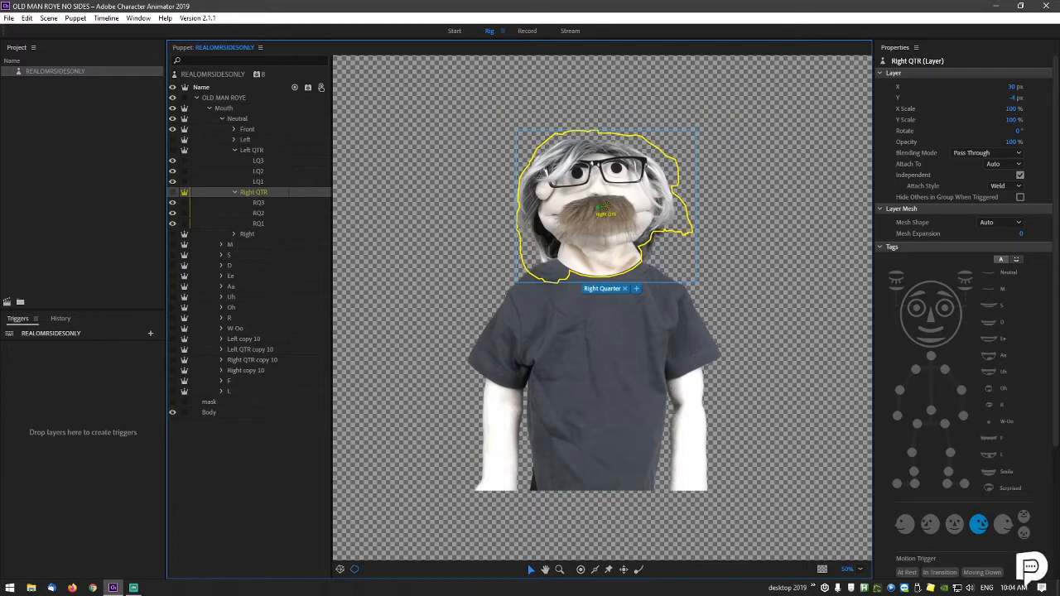
scroll(1026, 479, "down", 5)
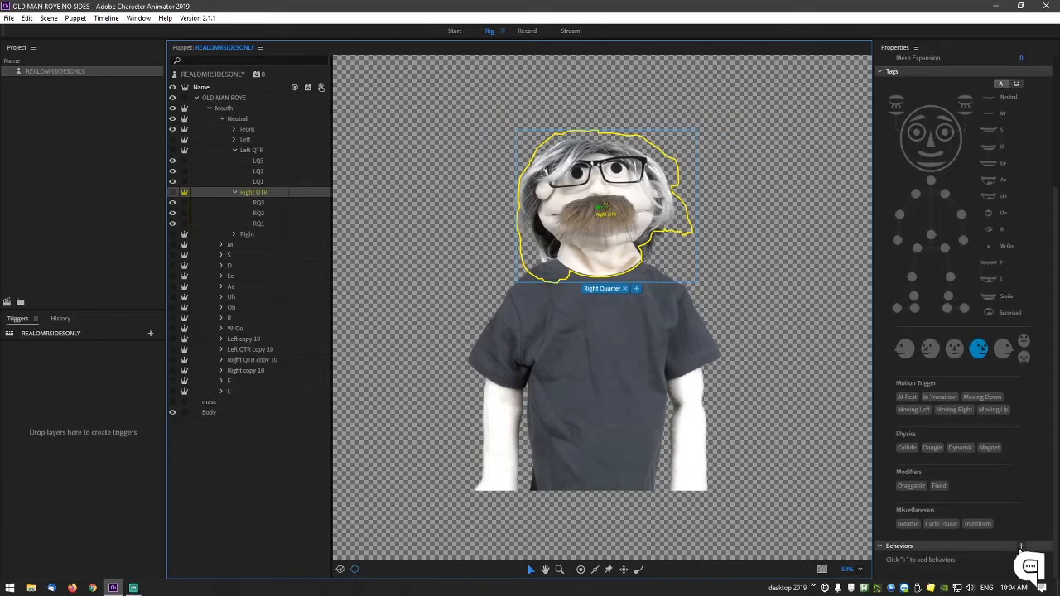
left_click(1020, 546)
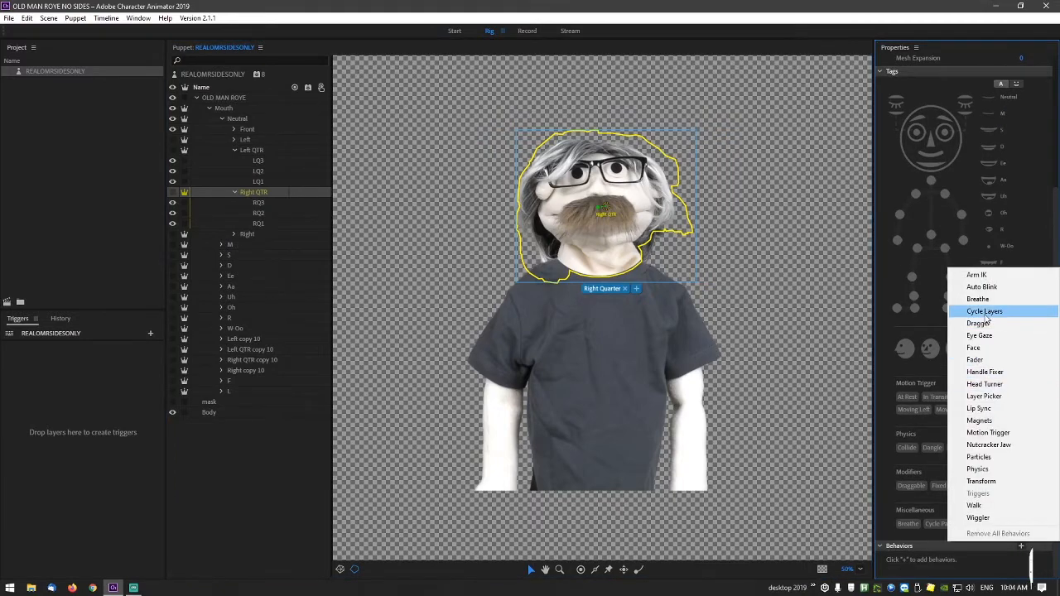
left_click(985, 311)
scroll(992, 447, "down", 3)
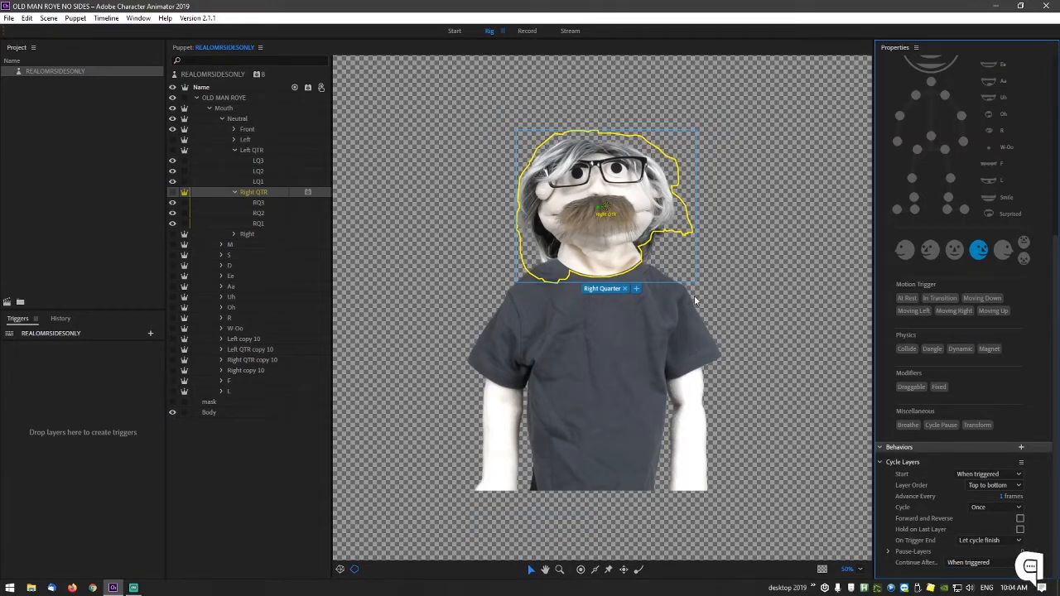
Step: Set Right QTR's Cycle Layers order to Bottom to top, enable Forward and Reverse and Hold on Last Layer, and keep Let cycle finish
left_click(1017, 488)
left_click(985, 510)
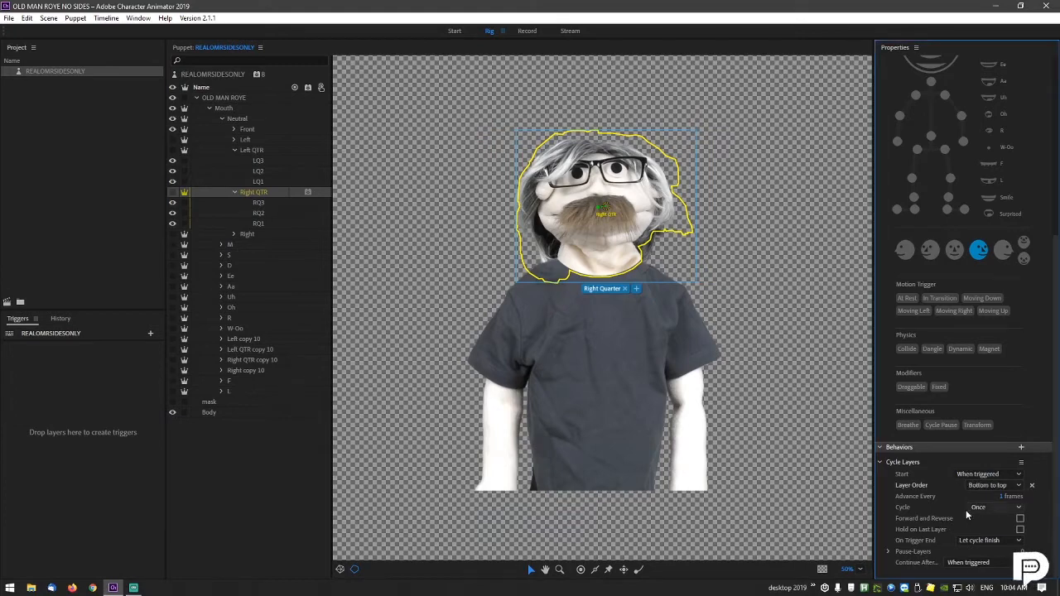
left_click(1018, 519)
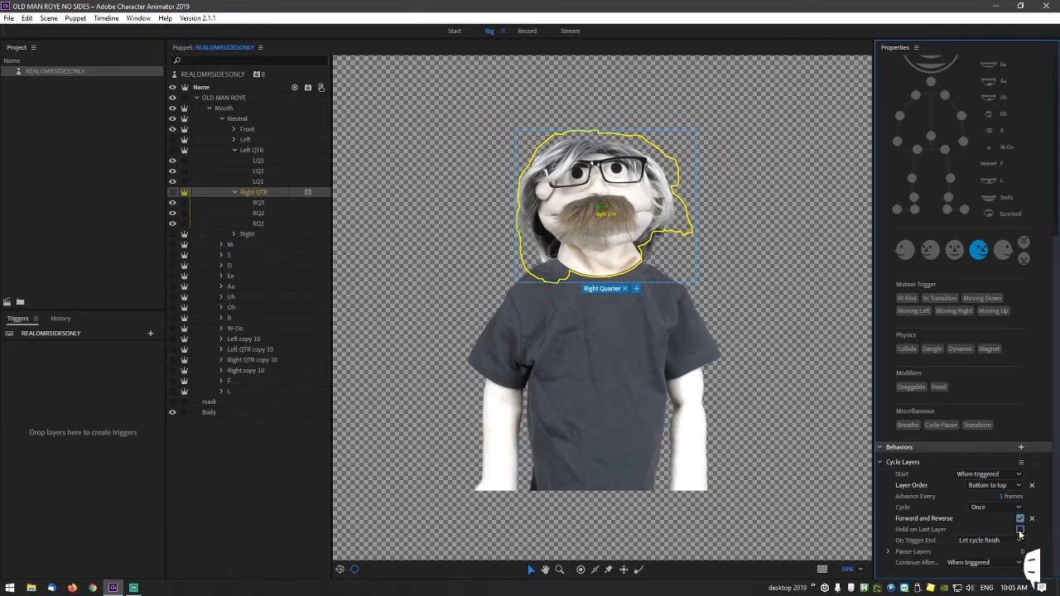
left_click(1019, 530)
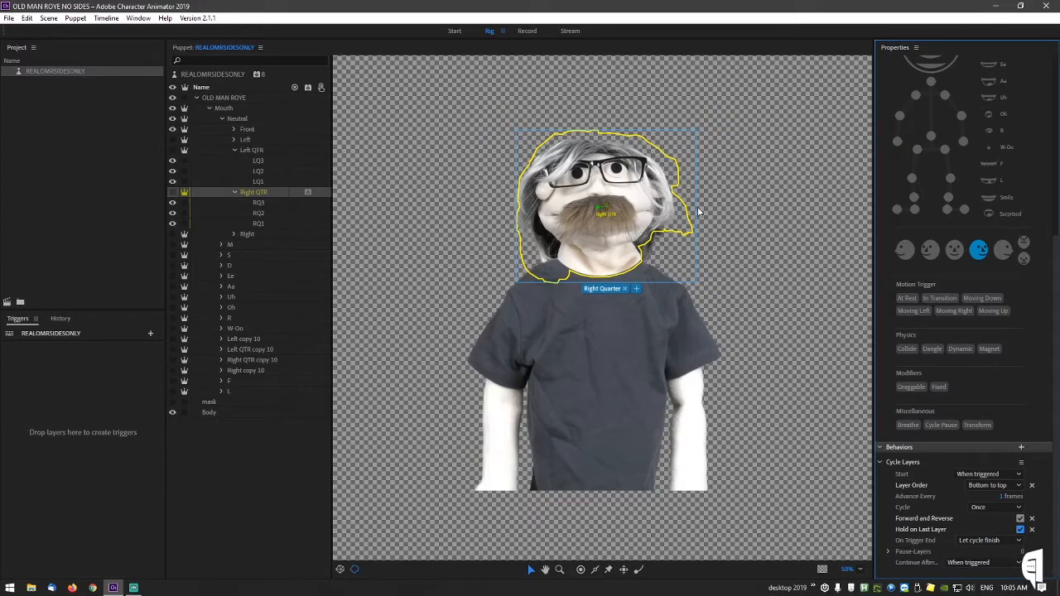
left_click(996, 541)
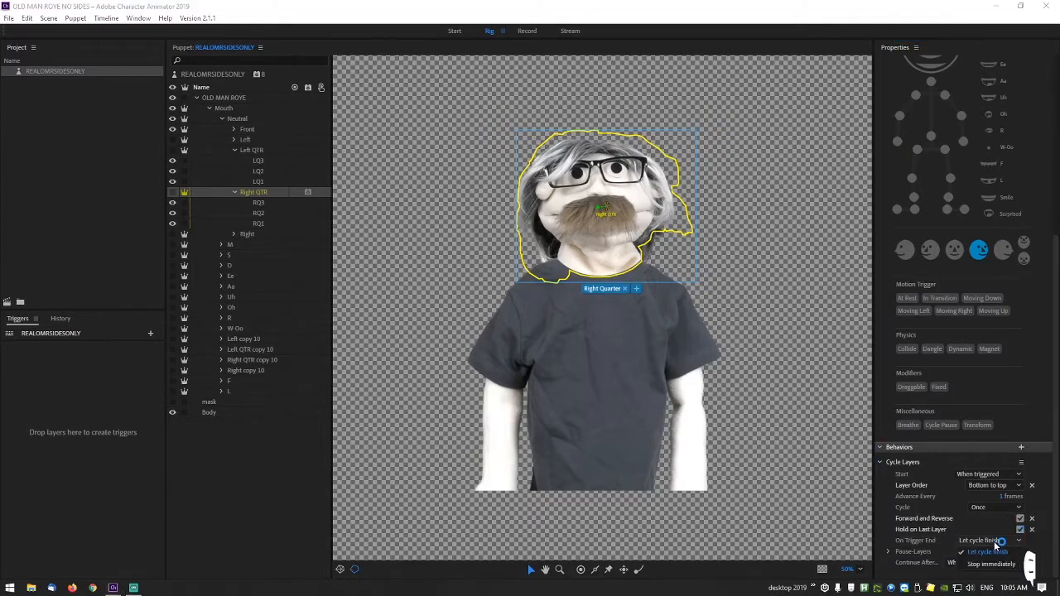
left_click(994, 543)
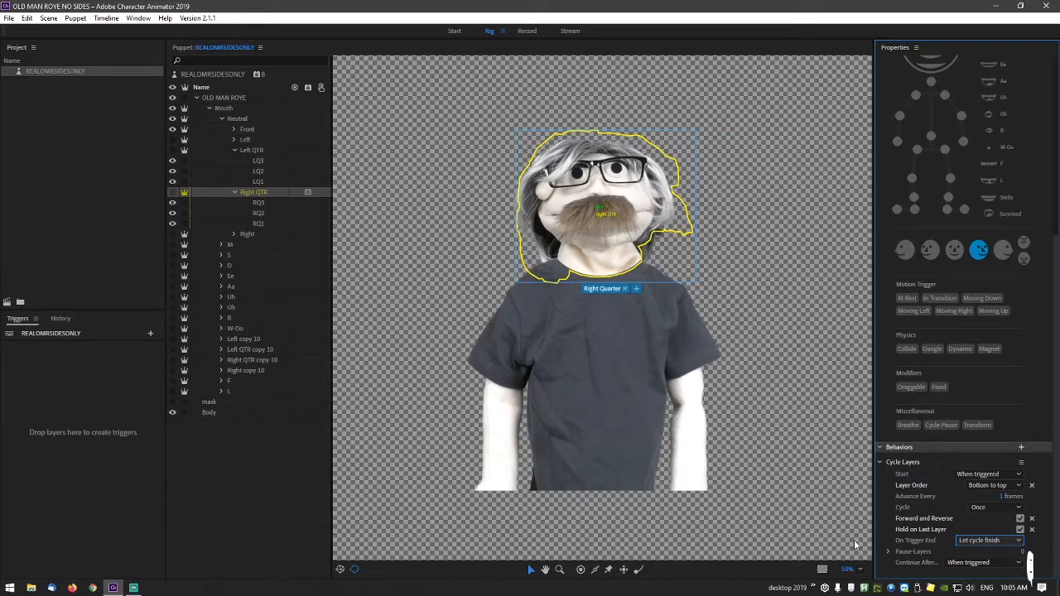
Step: Add Cycle Layers to Neutral's Left QTR group with Bottom to top order, Forward and Reverse, and Hold on Last Layer enabled
left_click(261, 152)
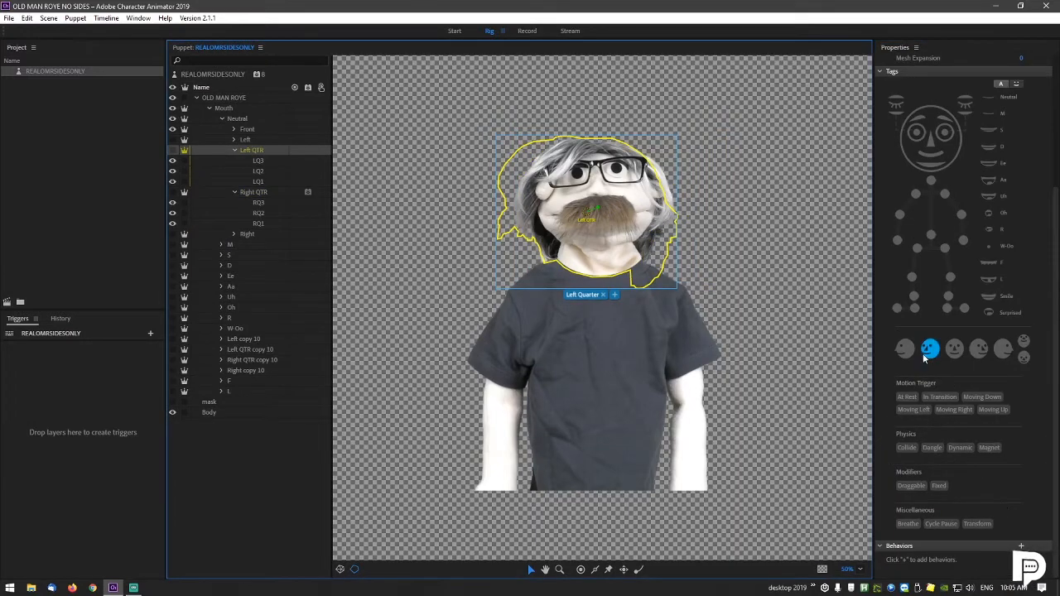
left_click(1021, 545)
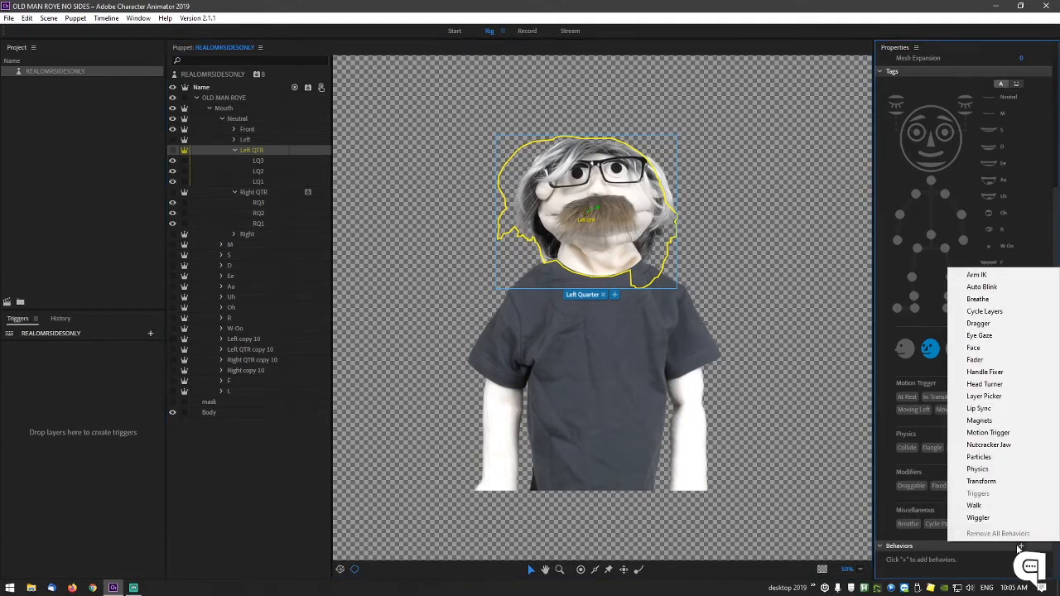
left_click(982, 313)
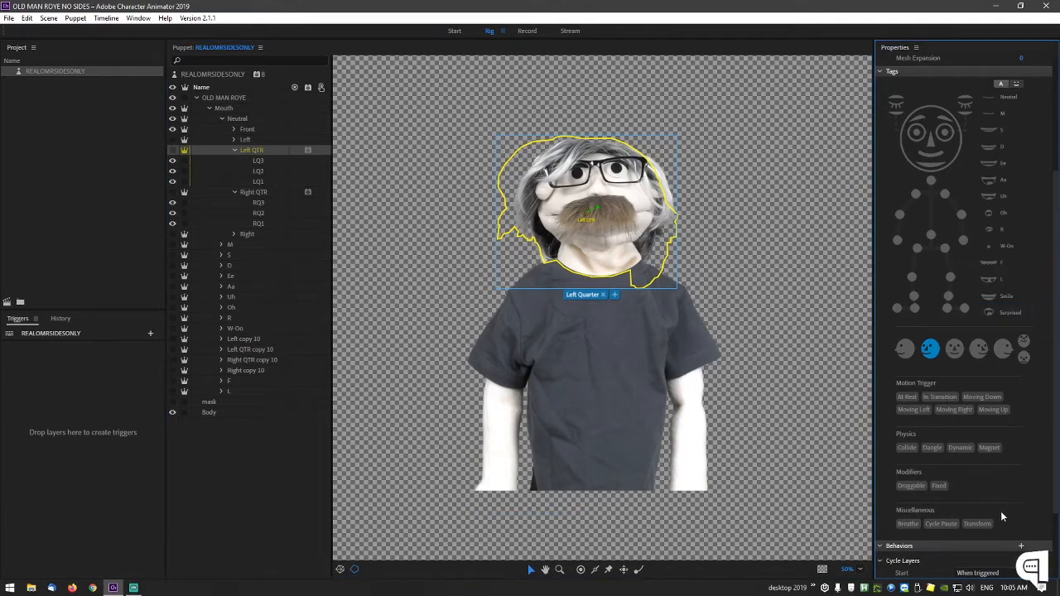
scroll(1000, 518, "down", 2)
left_click(1001, 485)
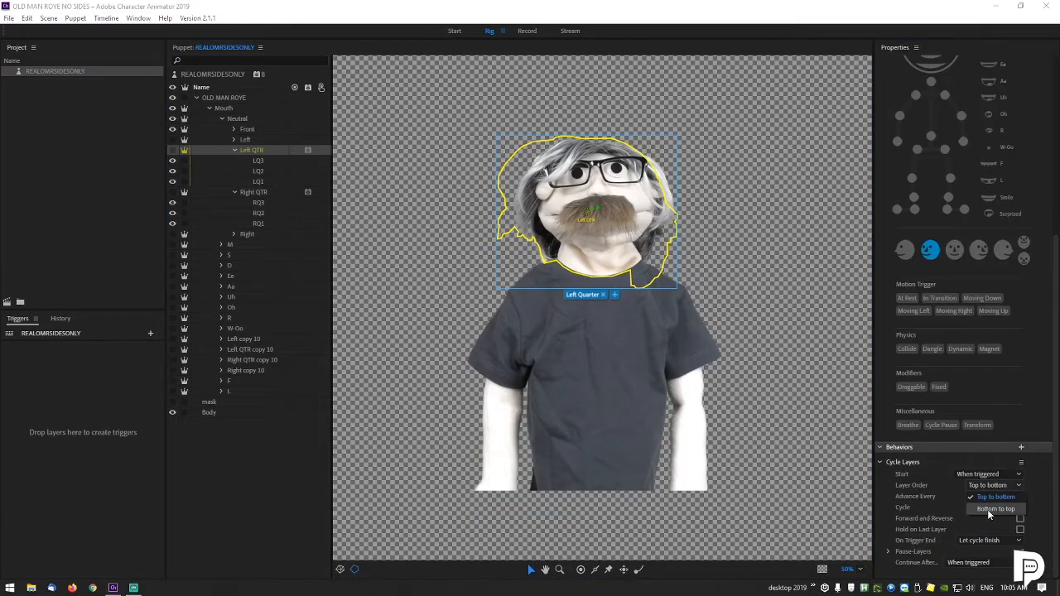
left_click(989, 509)
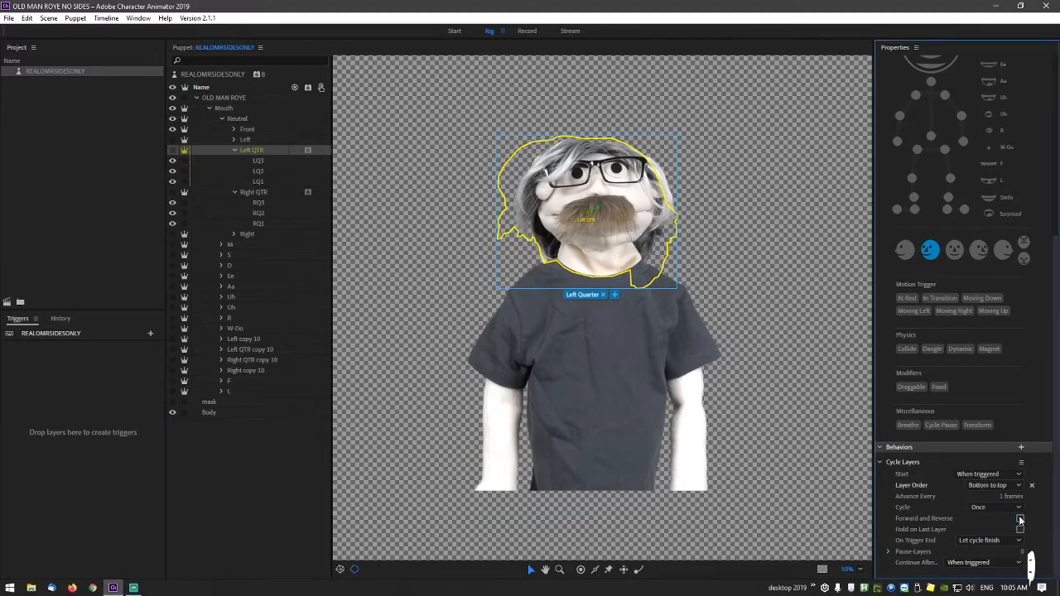
left_click(1020, 519)
left_click(1020, 529)
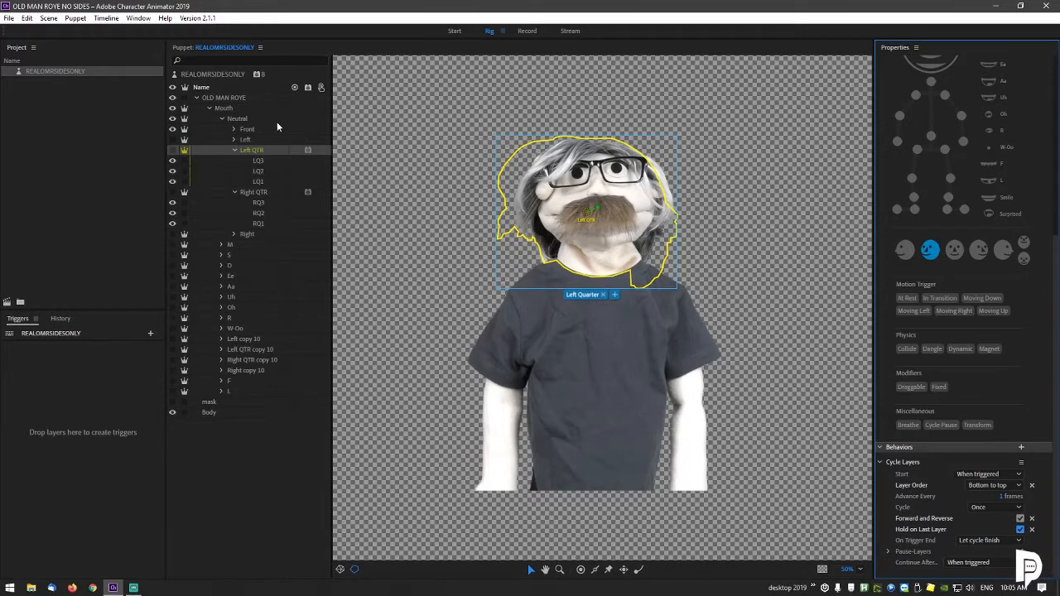
Step: Add a Head Turner behavior to the Neutral group and check which layer is assigned to its Left Profile view
left_click(234, 120)
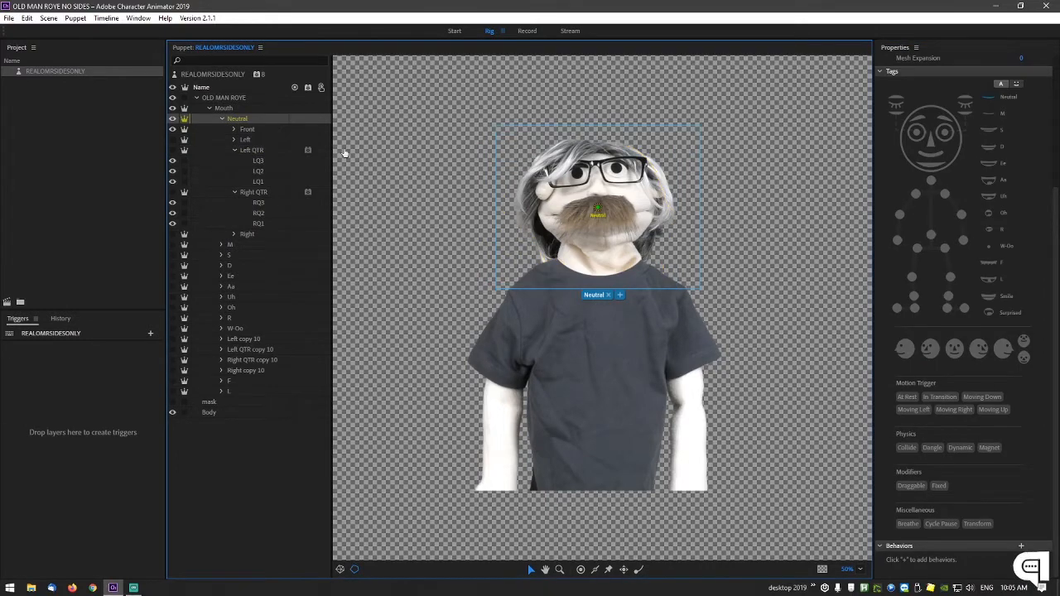
left_click(1021, 546)
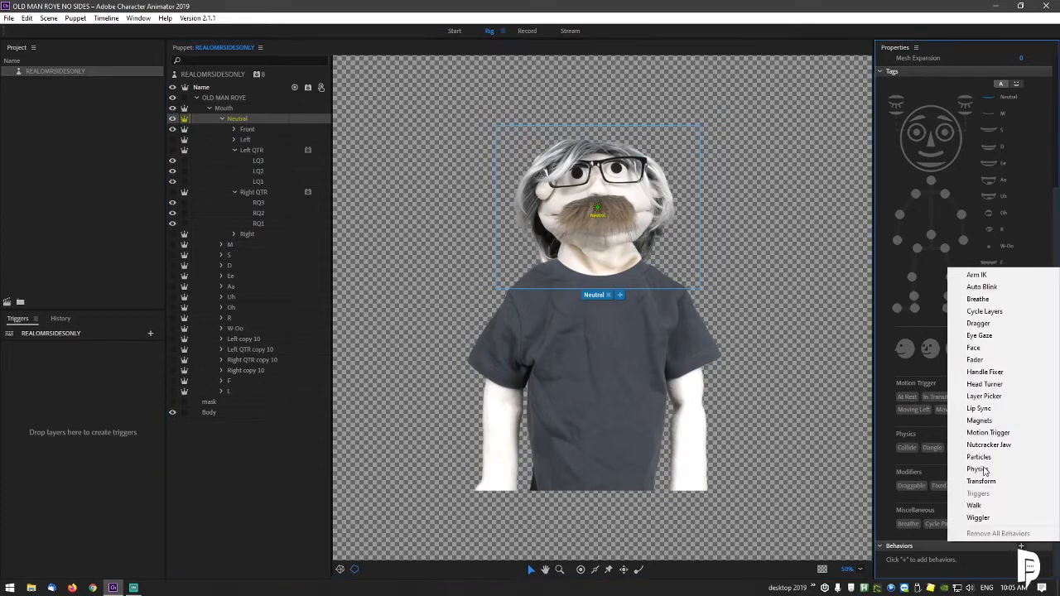
left_click(986, 384)
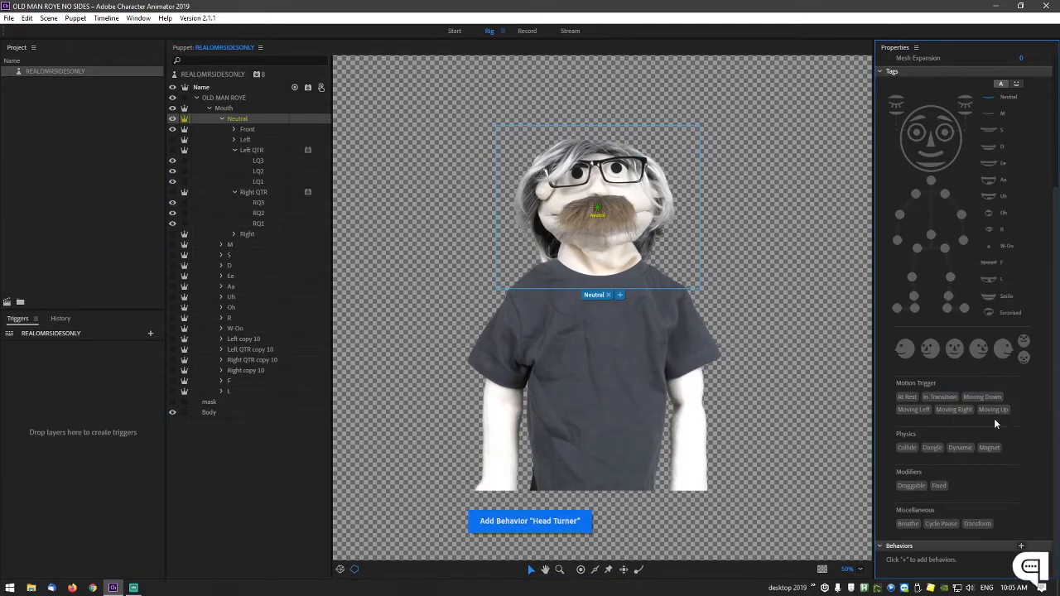
scroll(986, 472, "down", 3)
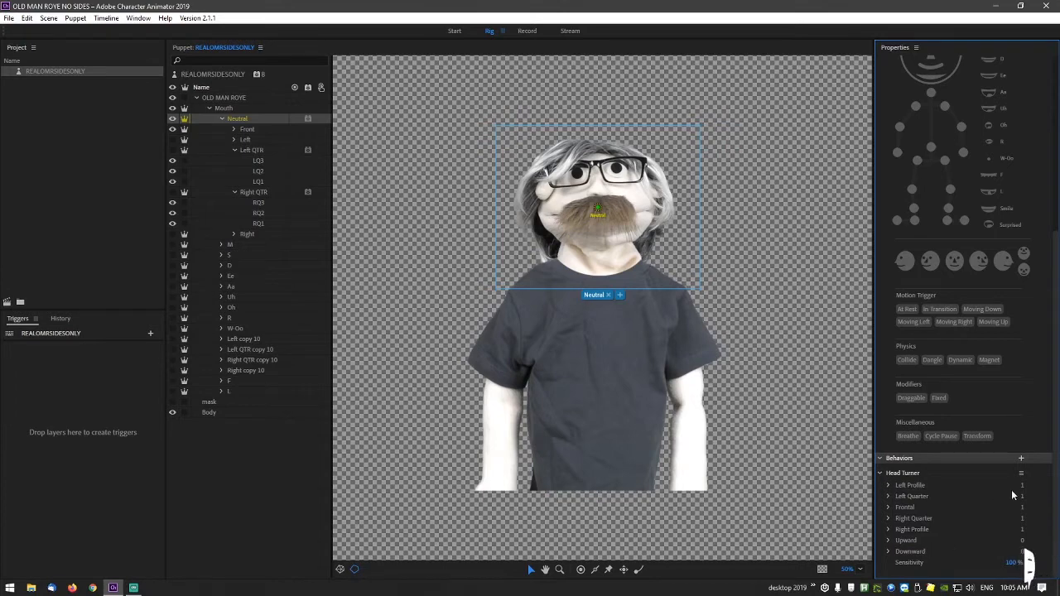
left_click(888, 486)
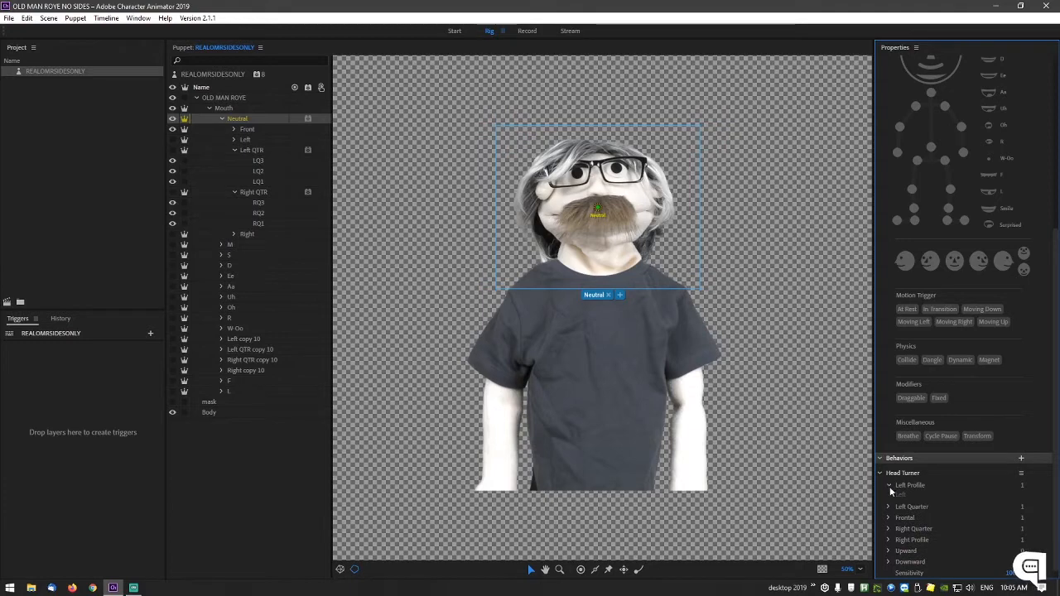
left_click(889, 486)
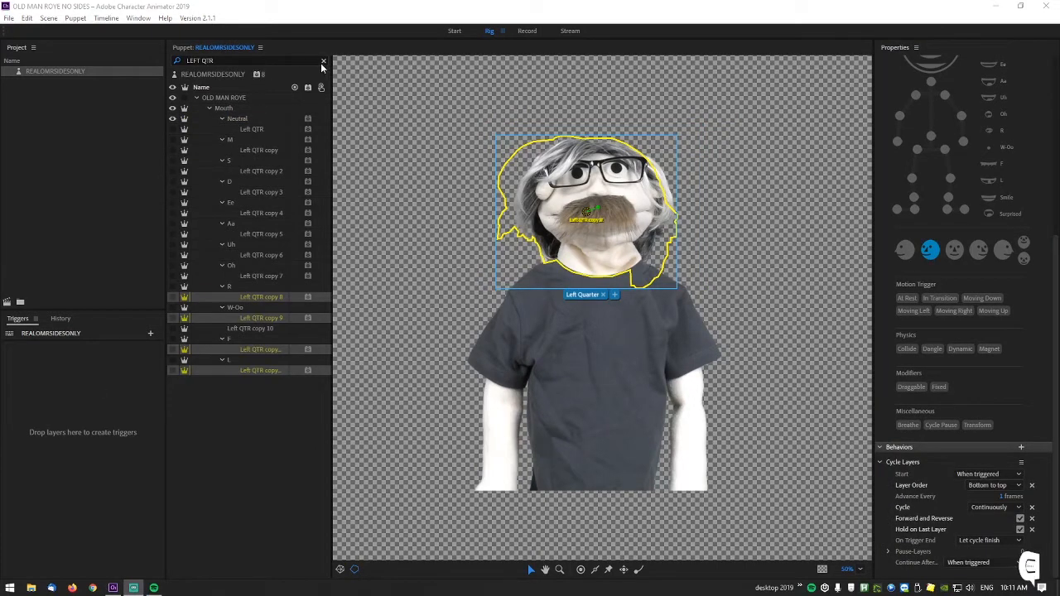
Step: Filter the layers by LEFT, select the Left profile group inside every mouth shape except Left copy 10, and tag them all as Left Profile
left_click(323, 62)
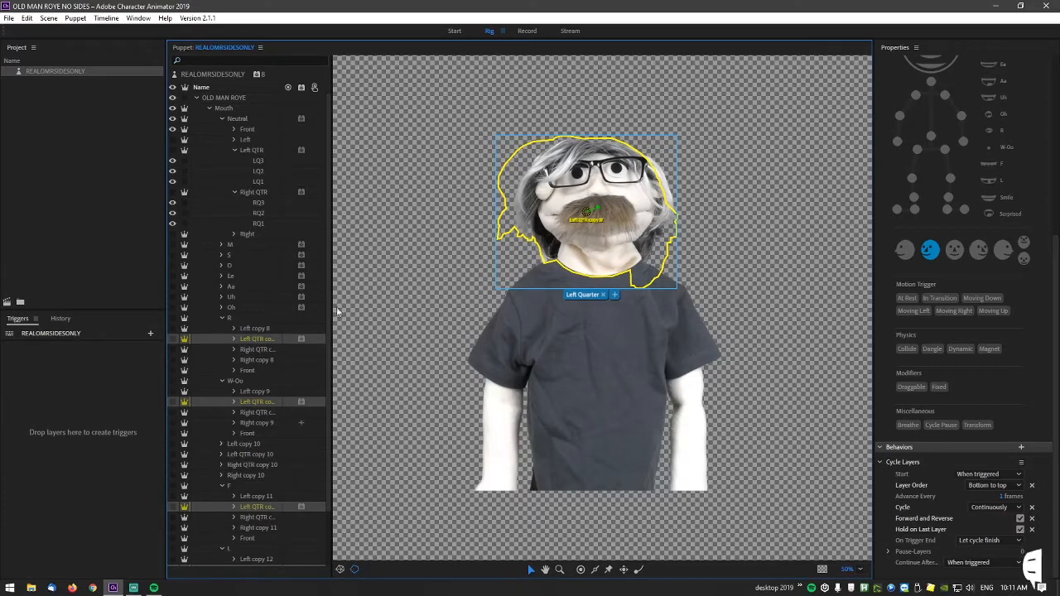
left_click(217, 60)
type("LEFT")
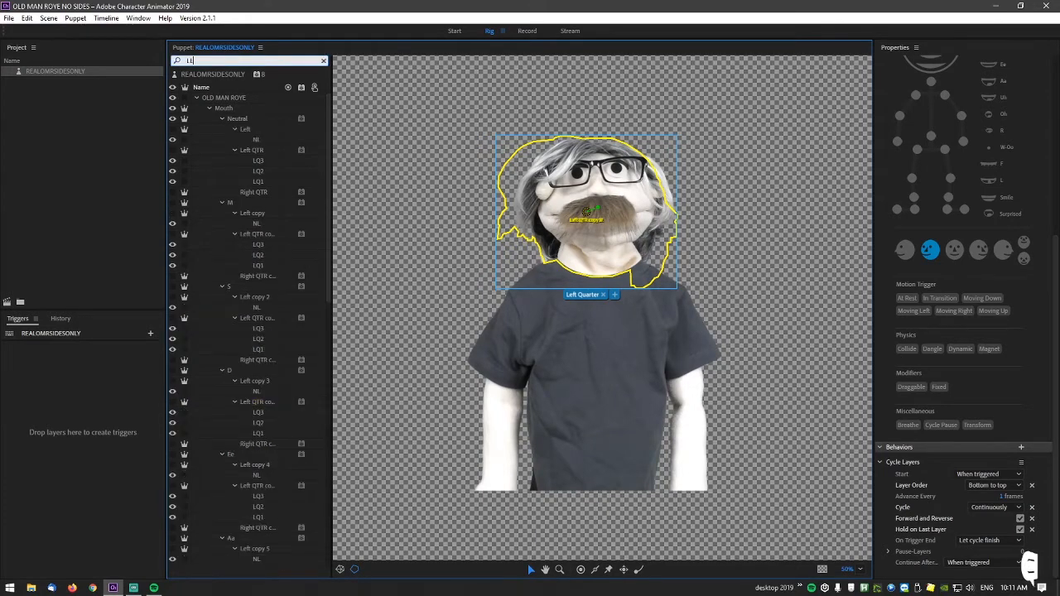
left_click(242, 130)
left_click(252, 161, "ctrl")
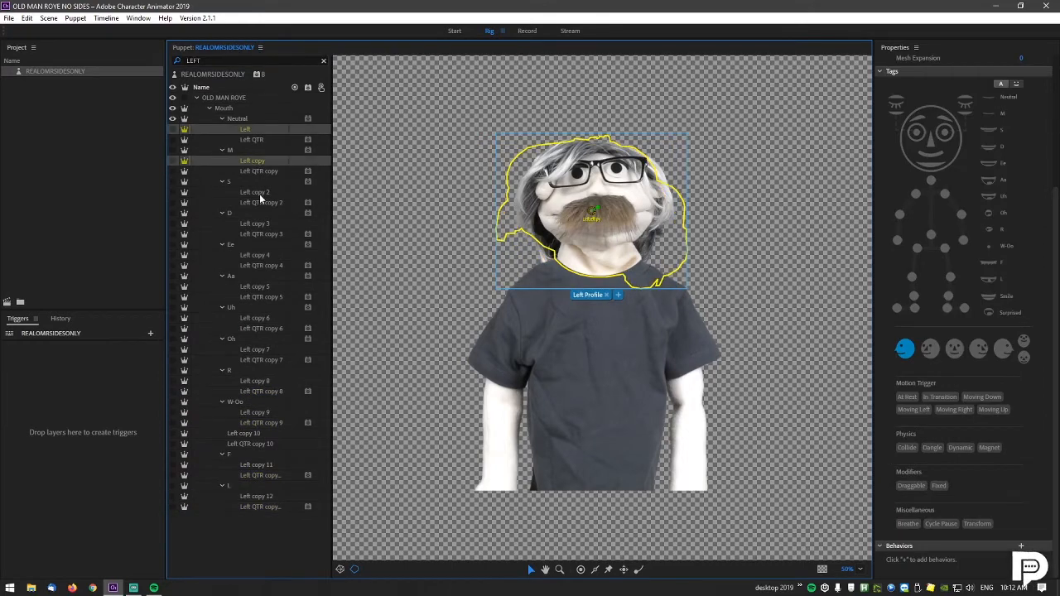
left_click(255, 192, "ctrl")
left_click(257, 225, "ctrl")
left_click(257, 256, "ctrl")
left_click(257, 287, "ctrl")
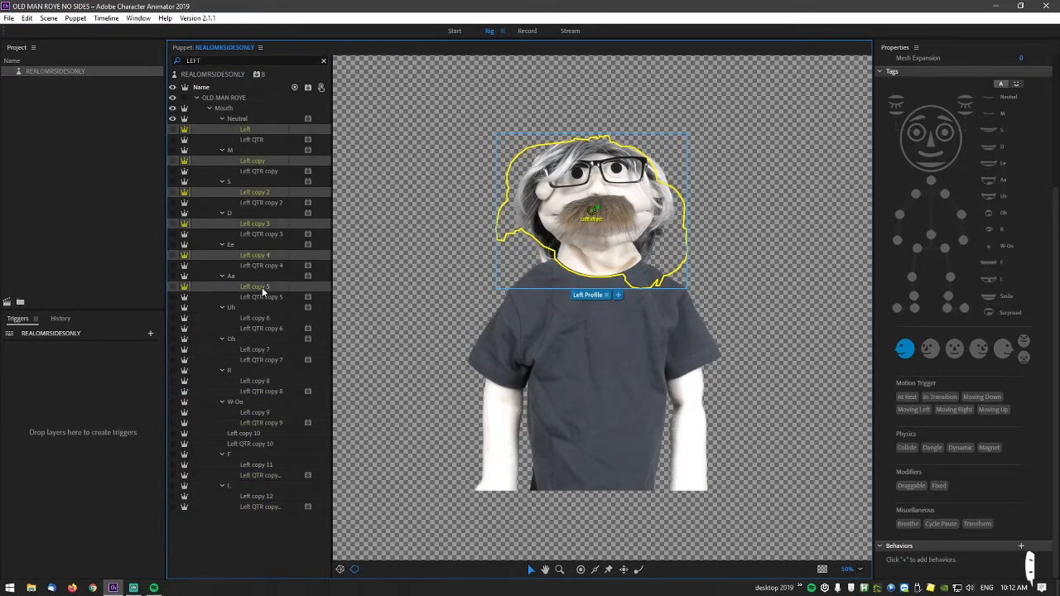
left_click(257, 319, "ctrl")
left_click(257, 350, "ctrl")
left_click(258, 380, "ctrl")
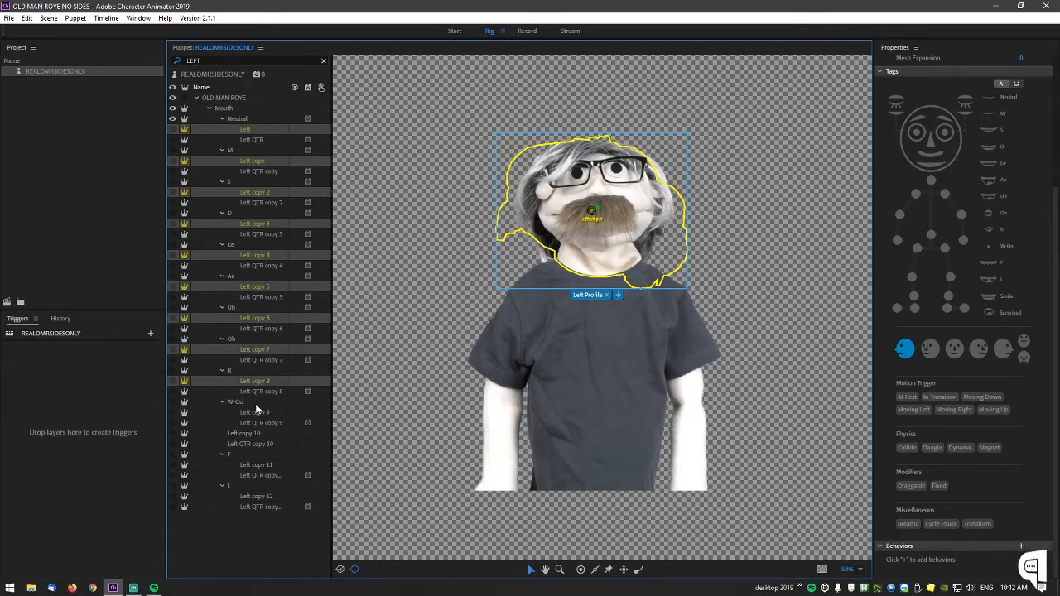
left_click(257, 413, "ctrl")
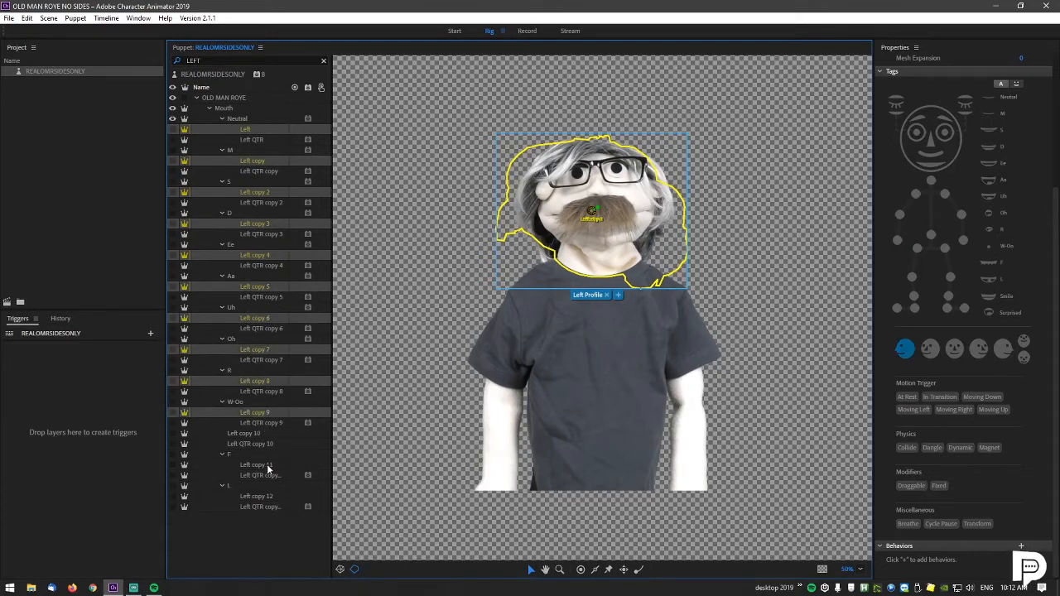
left_click(258, 465, "ctrl")
left_click(262, 497, "ctrl")
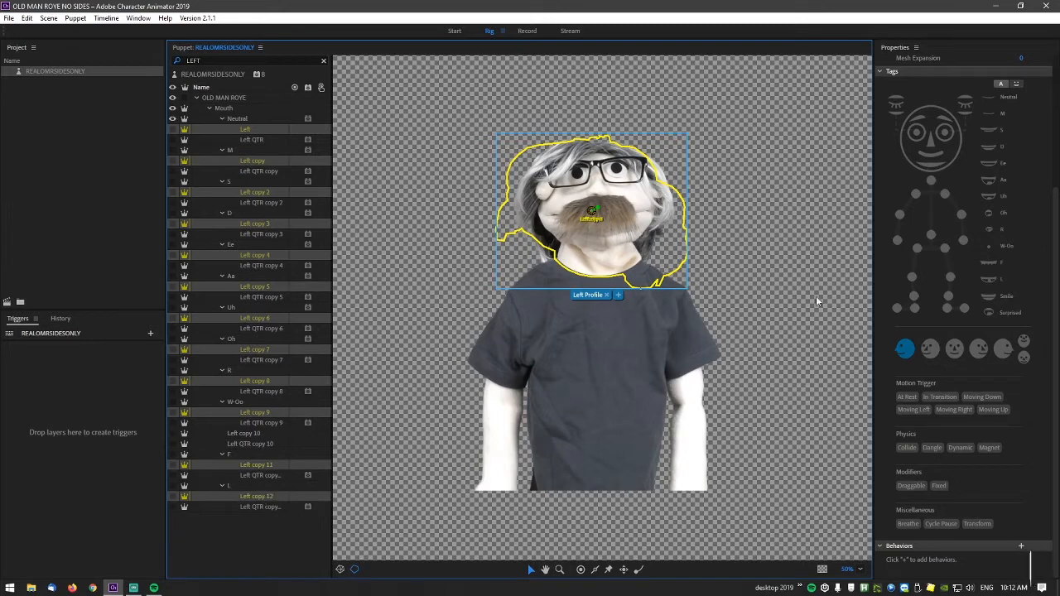
left_click(905, 349)
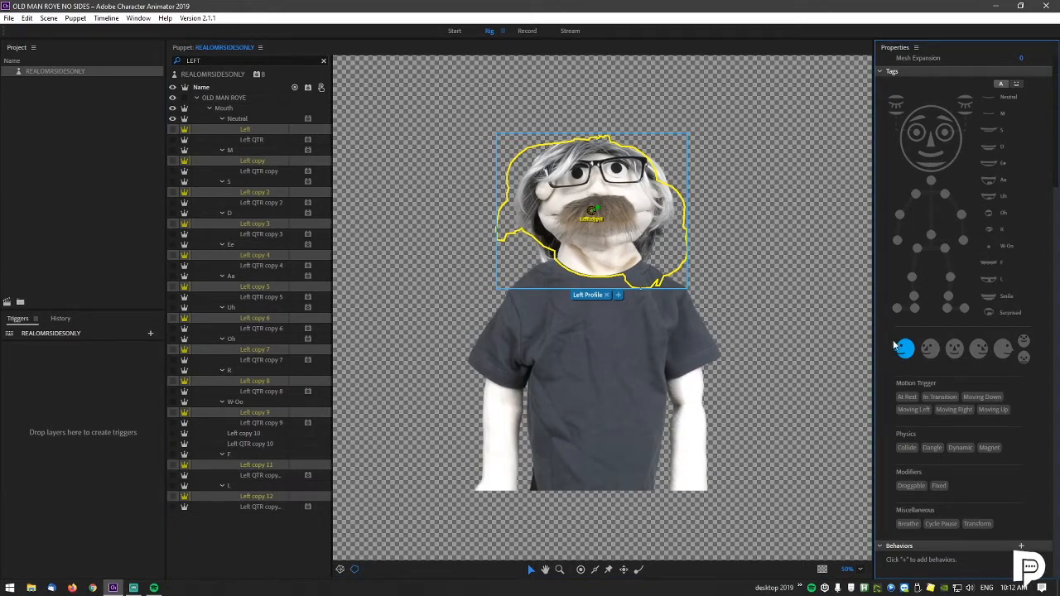
left_click(903, 356)
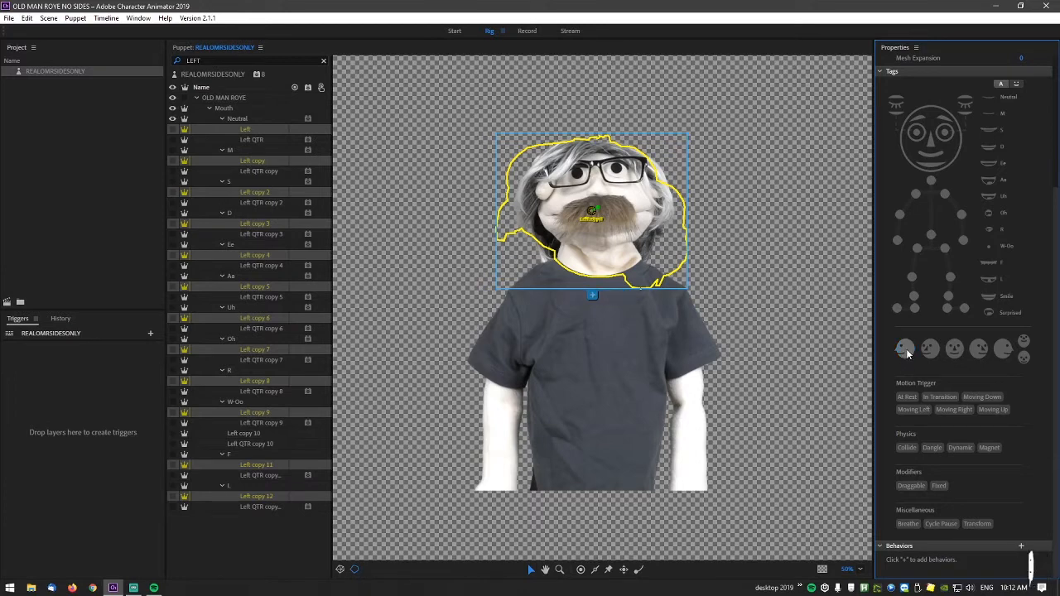
left_click(905, 351)
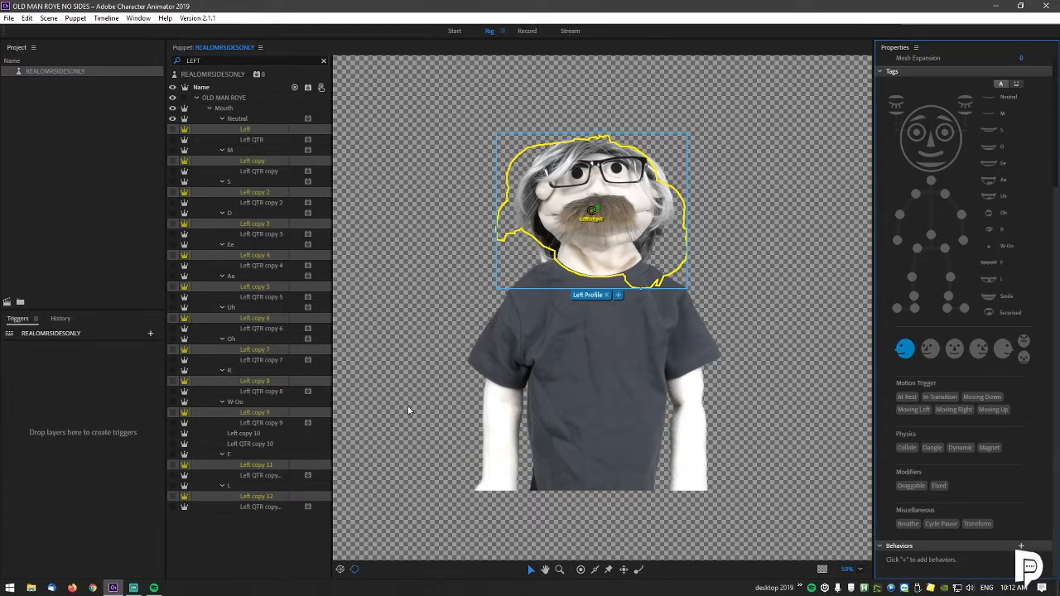
Step: Filter the layers by LEFT QTR, select that group inside every mouth shape, and review their shared Left Quarter tag and Cycle Layers settings
left_click(227, 58)
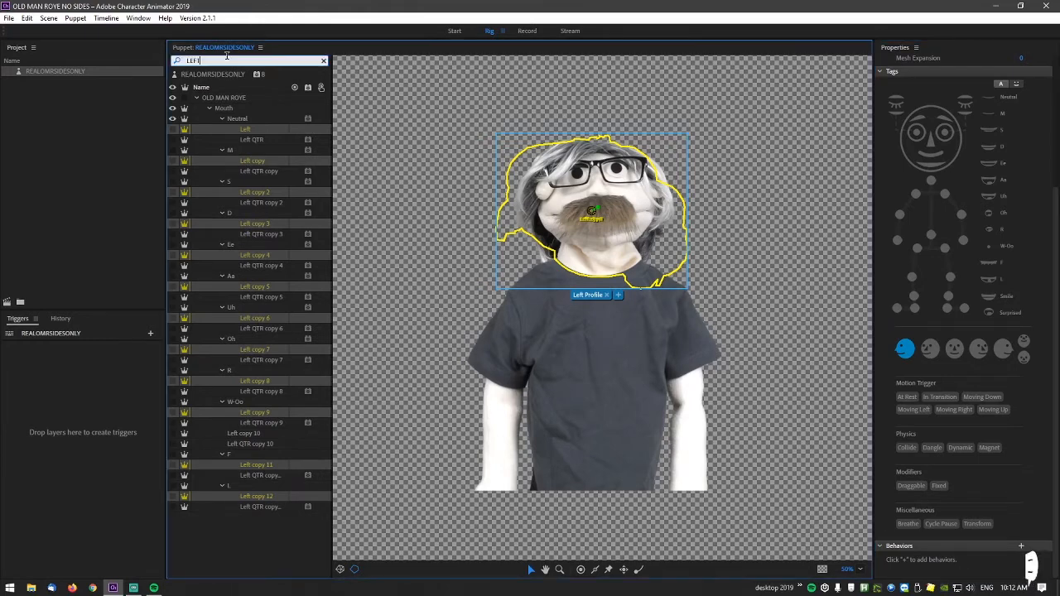
type("QTR")
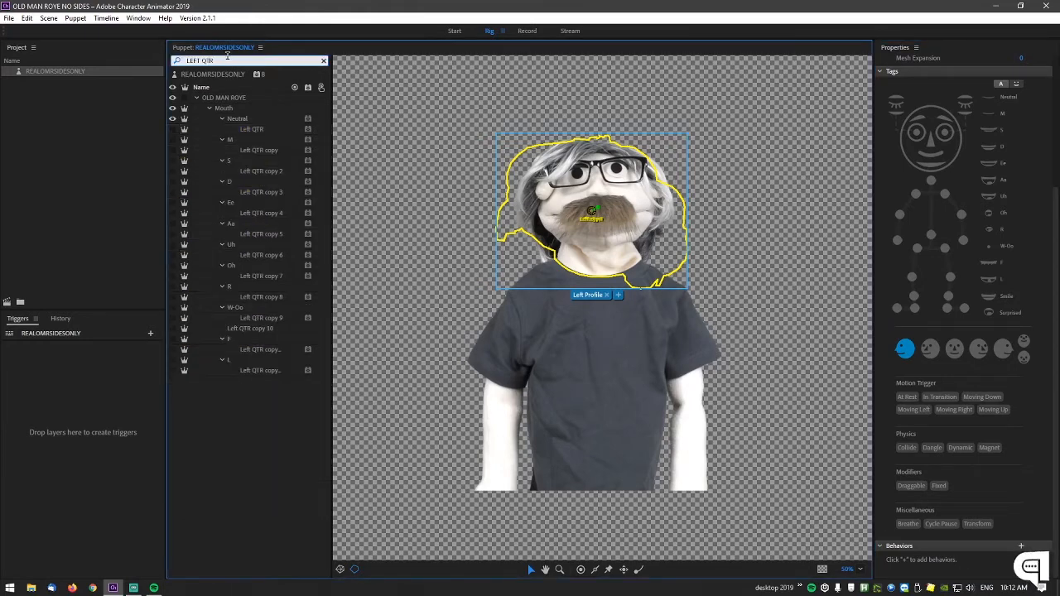
left_click(257, 129)
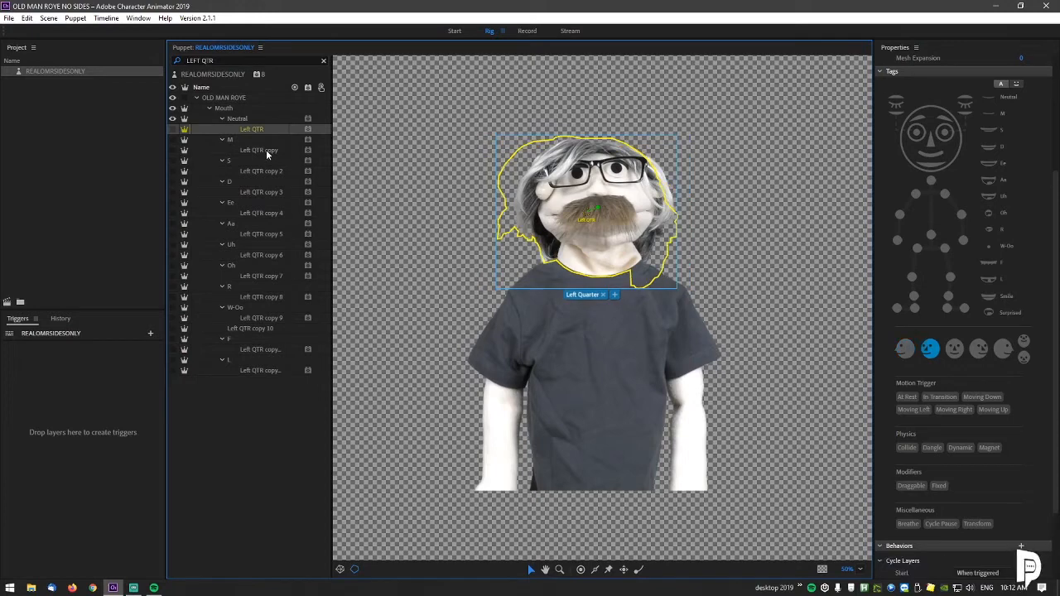
left_click(266, 150, "ctrl")
left_click(264, 171, "ctrl")
left_click(267, 194, "ctrl")
left_click(265, 214, "ctrl")
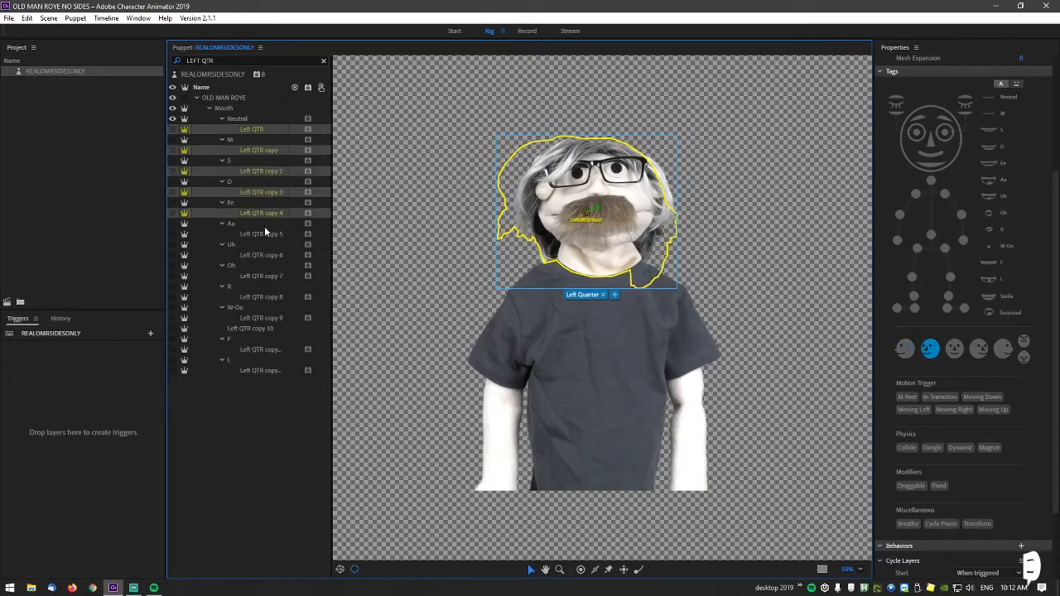
left_click(270, 234, "ctrl")
left_click(266, 256, "ctrl")
left_click(266, 277, "ctrl")
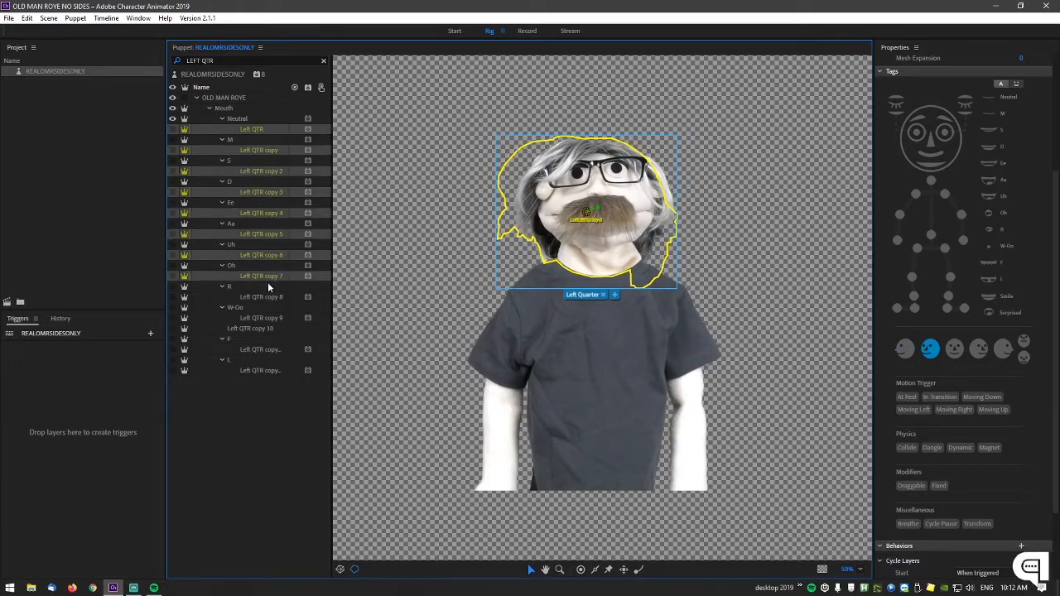
left_click(267, 296, "ctrl")
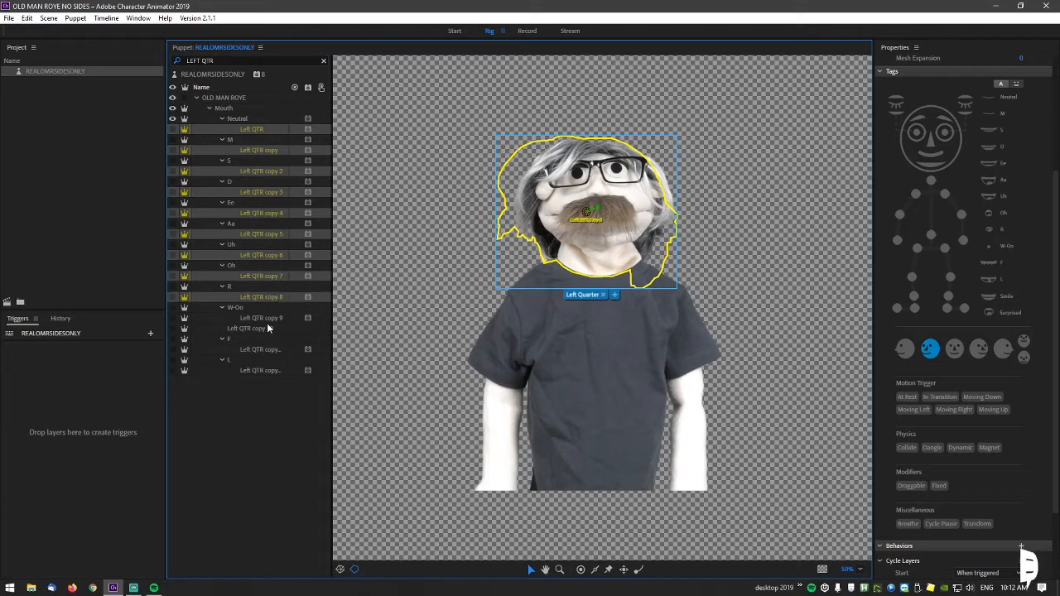
left_click(266, 319, "ctrl")
left_click(262, 349, "ctrl")
left_click(272, 371, "ctrl")
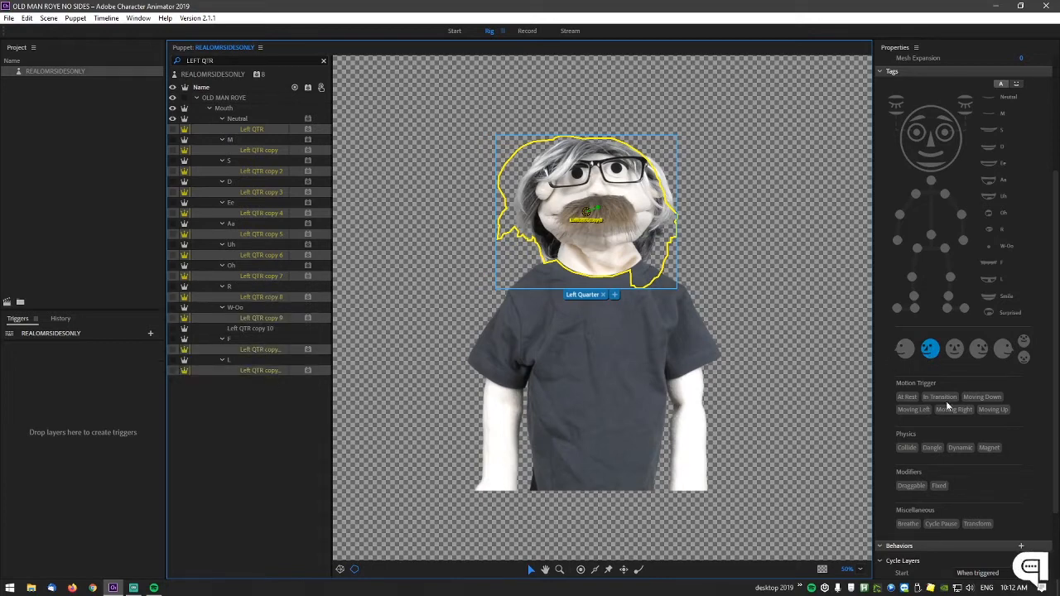
scroll(982, 430, "down", 2)
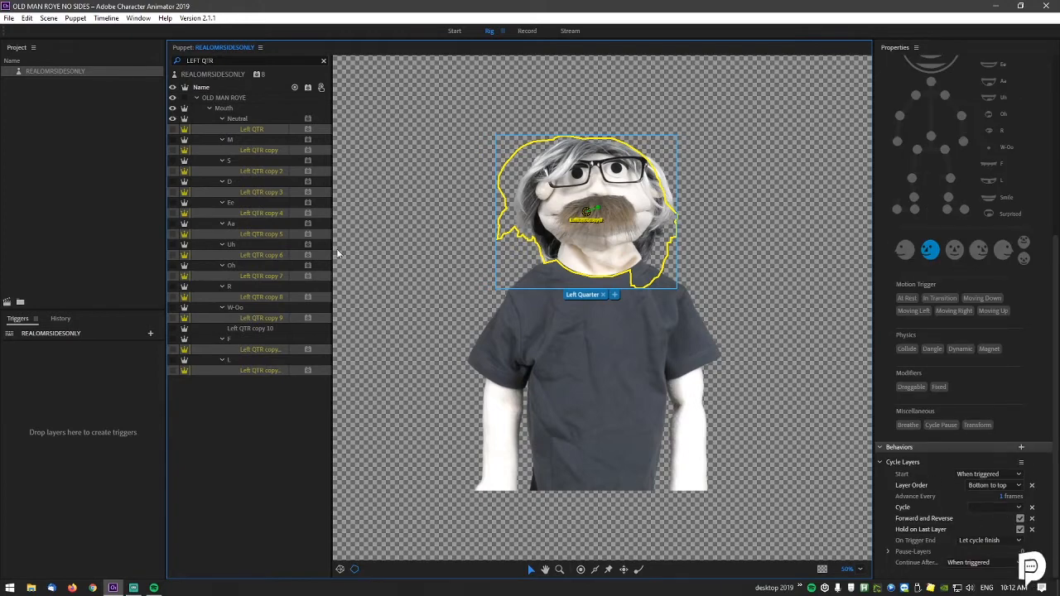
Step: Filter the layers by RIGHT QTR and tag the Right QTR groups inside R, W-Oo, F and L as Right Quarter
double_click(197, 61)
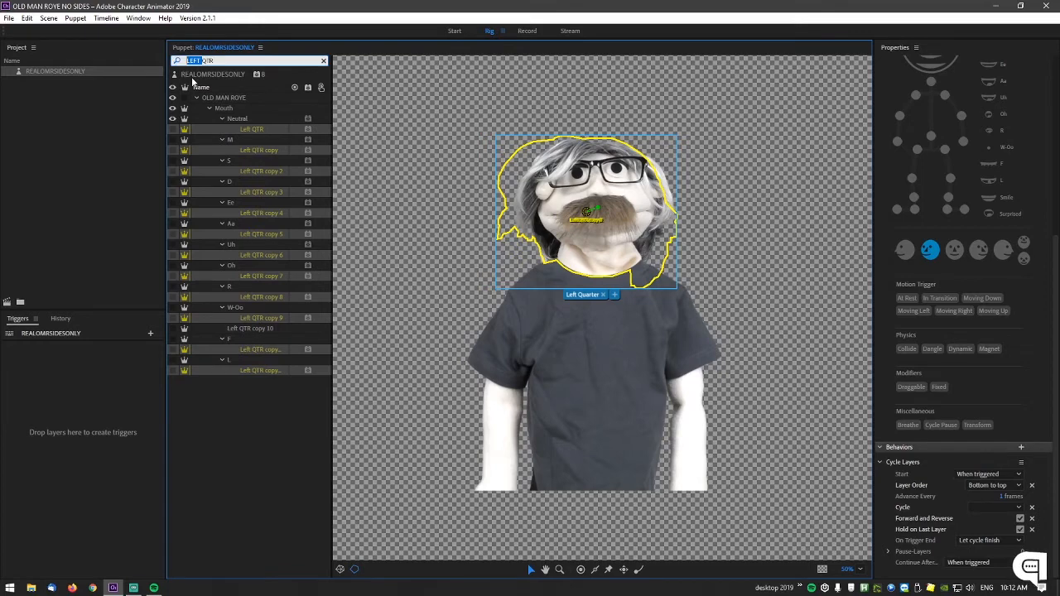
type("RIGHT")
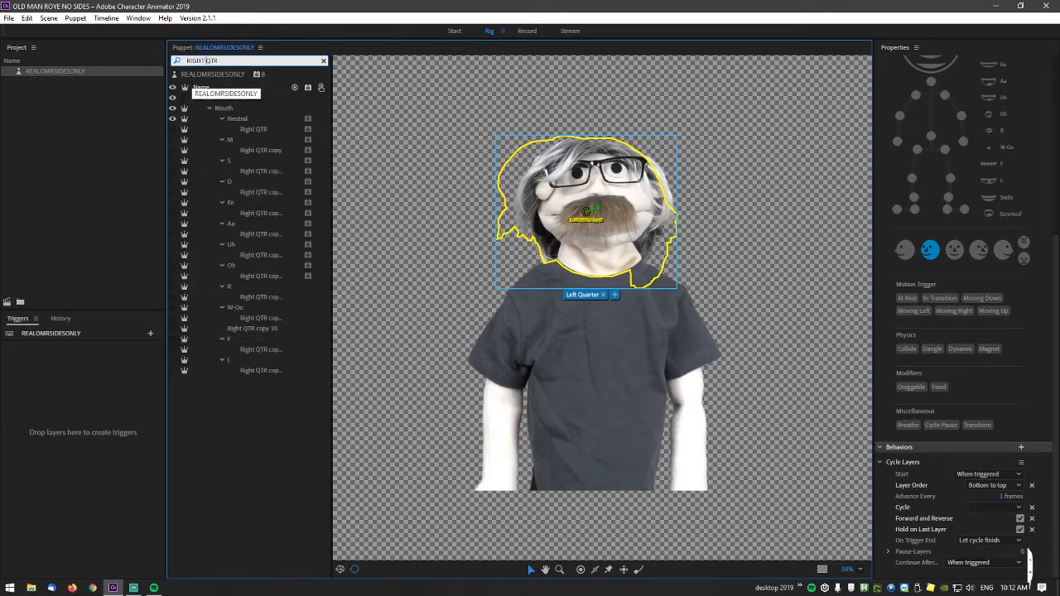
left_click(258, 129)
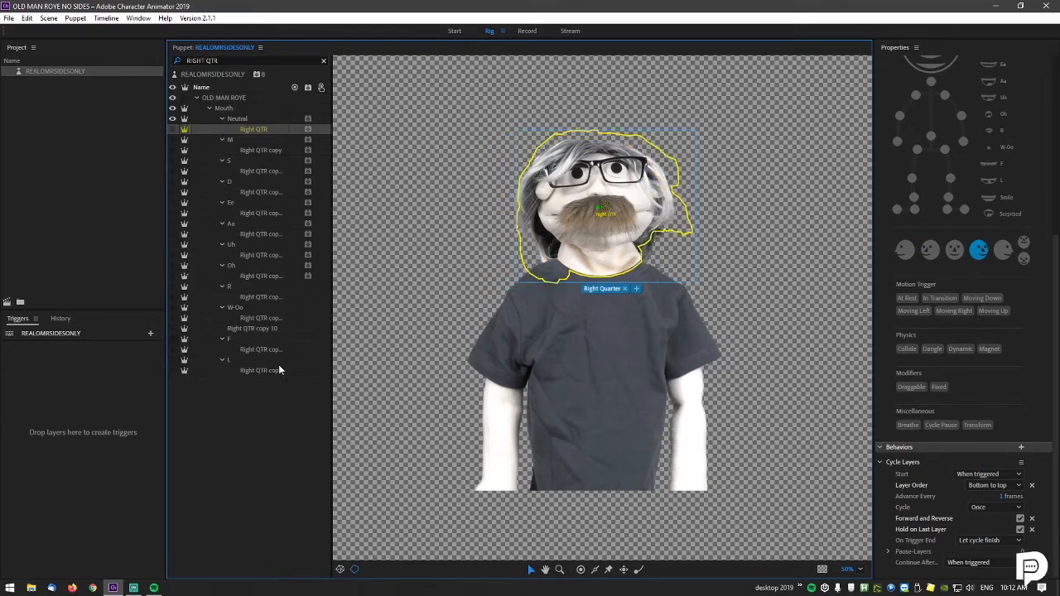
left_click(261, 297)
left_click(262, 318, "ctrl")
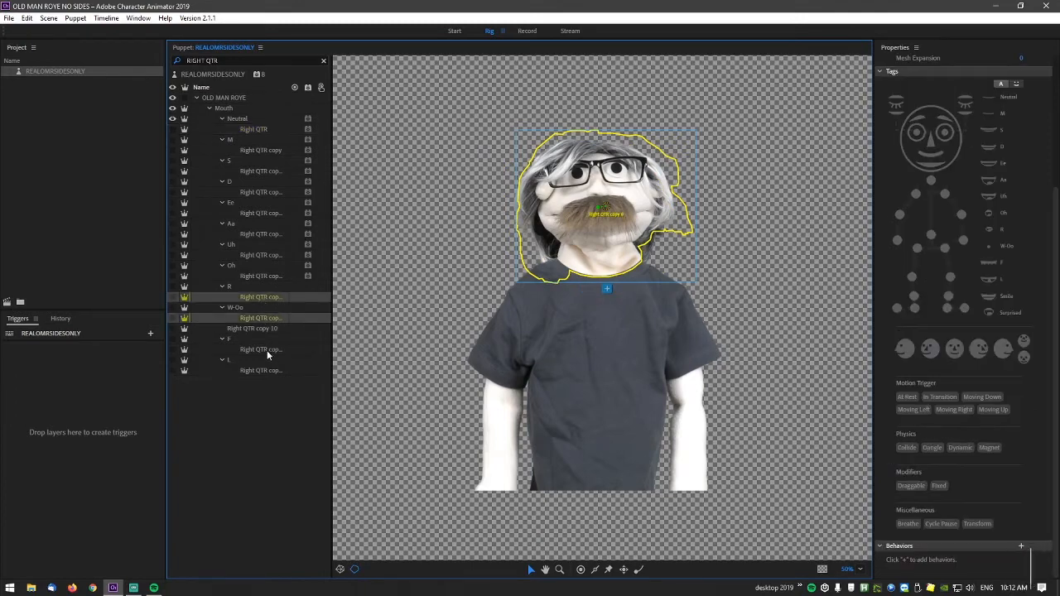
left_click(267, 349, "ctrl")
left_click(260, 370, "ctrl")
left_click(981, 348)
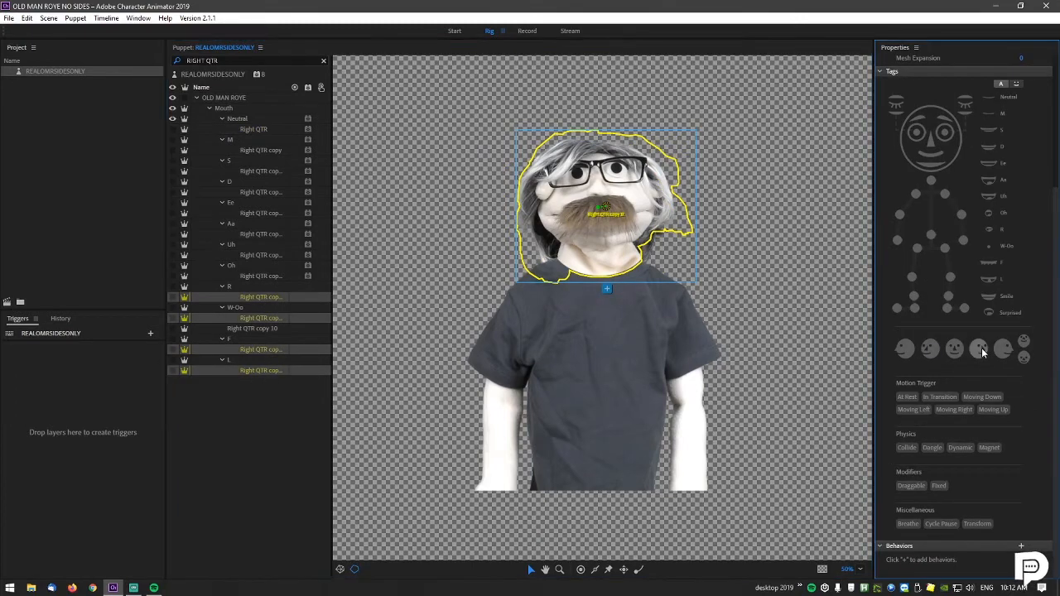
left_click(980, 348)
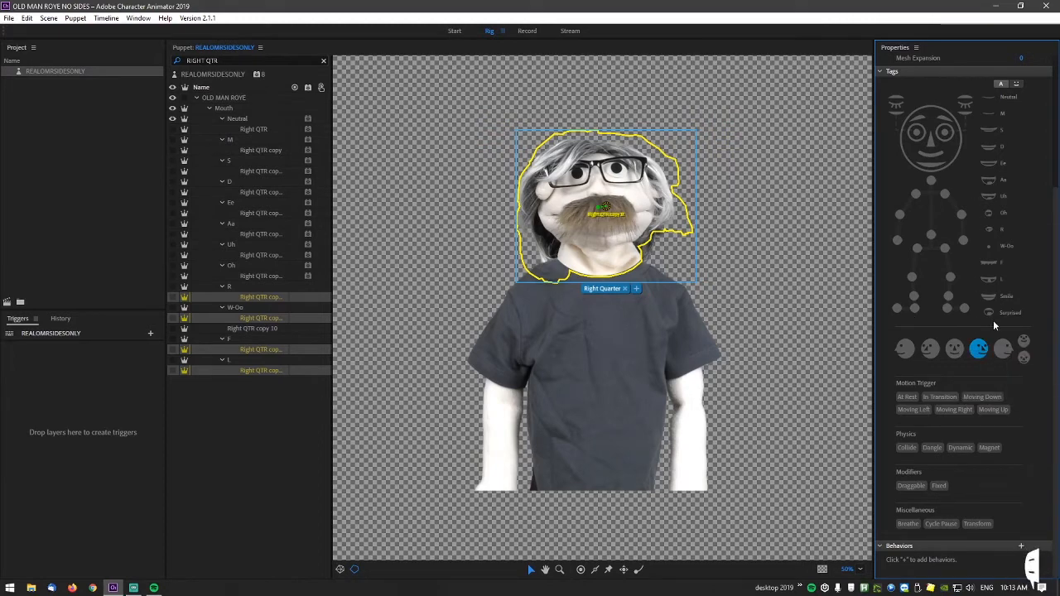
Step: Add Cycle Layers to the selected Right QTR groups with Bottom to top order, Forward and Reverse, and Hold on Last Layer enabled
left_click(1021, 545)
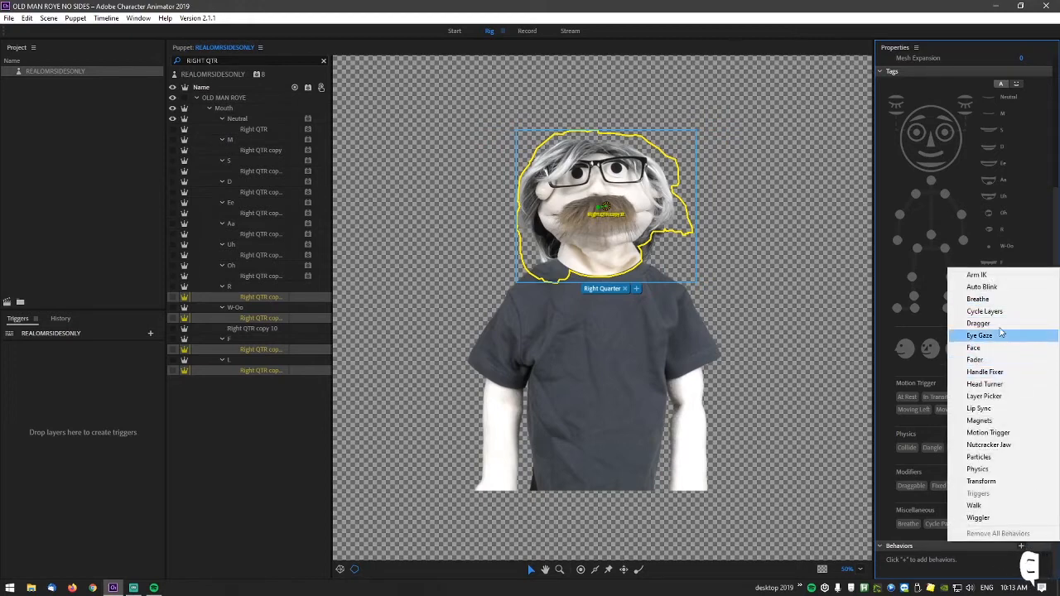
left_click(984, 311)
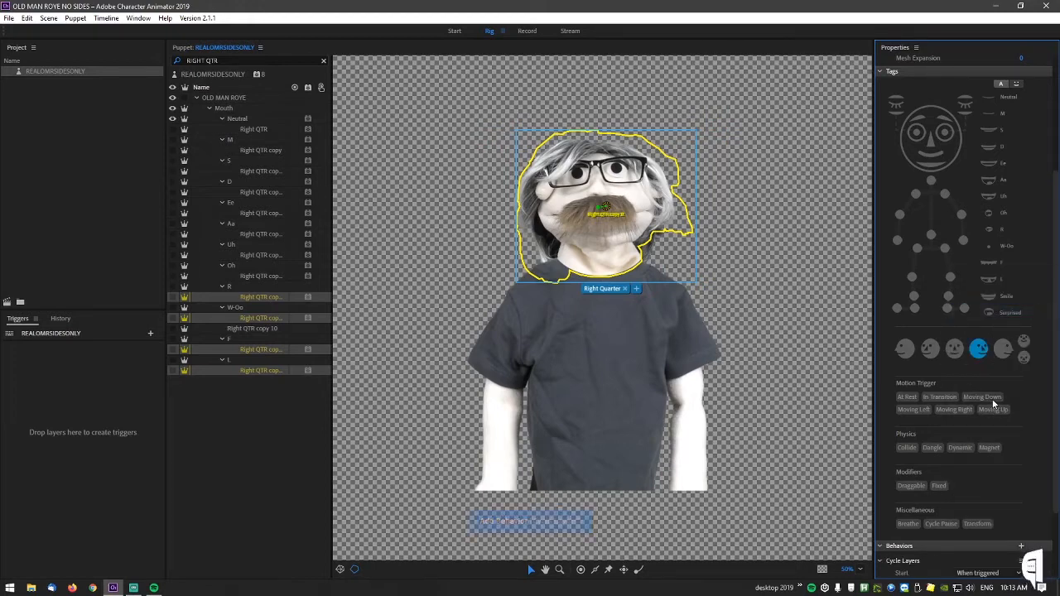
scroll(991, 400, "down", 2)
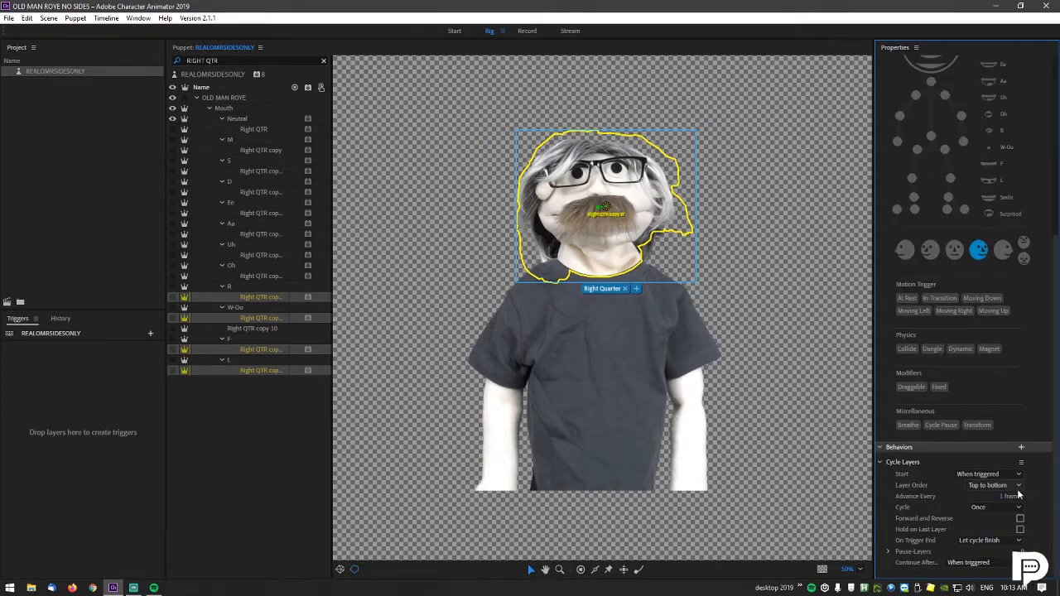
left_click(1018, 487)
left_click(1009, 518)
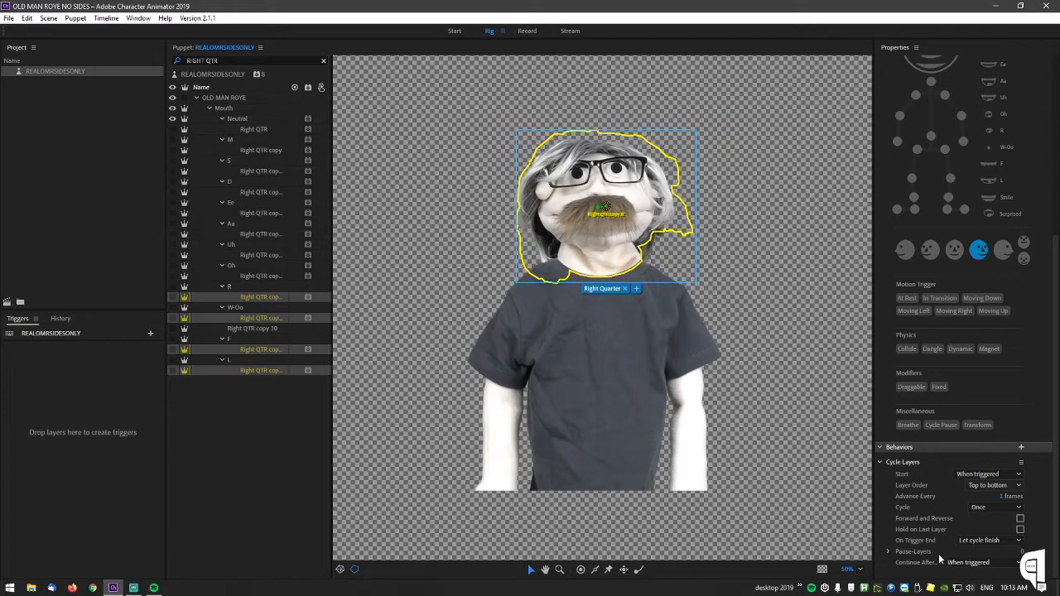
left_click(1021, 519)
left_click(1020, 529)
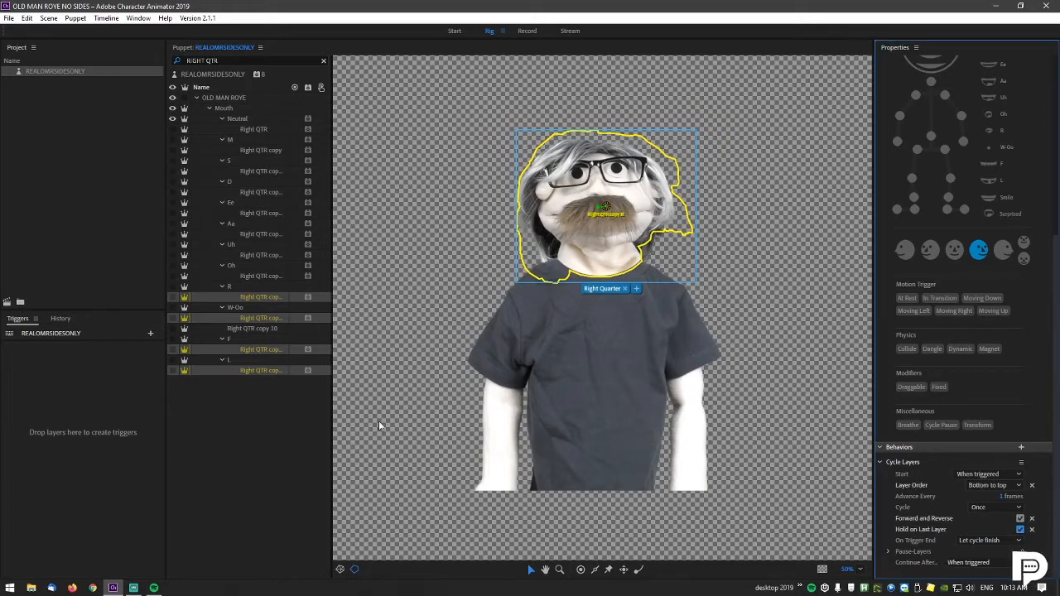
Step: Review the Right Quarter tag and Cycle Layers settings of the Right QTR group inside L, and clear the layer filter
left_click(260, 380)
left_click(259, 374)
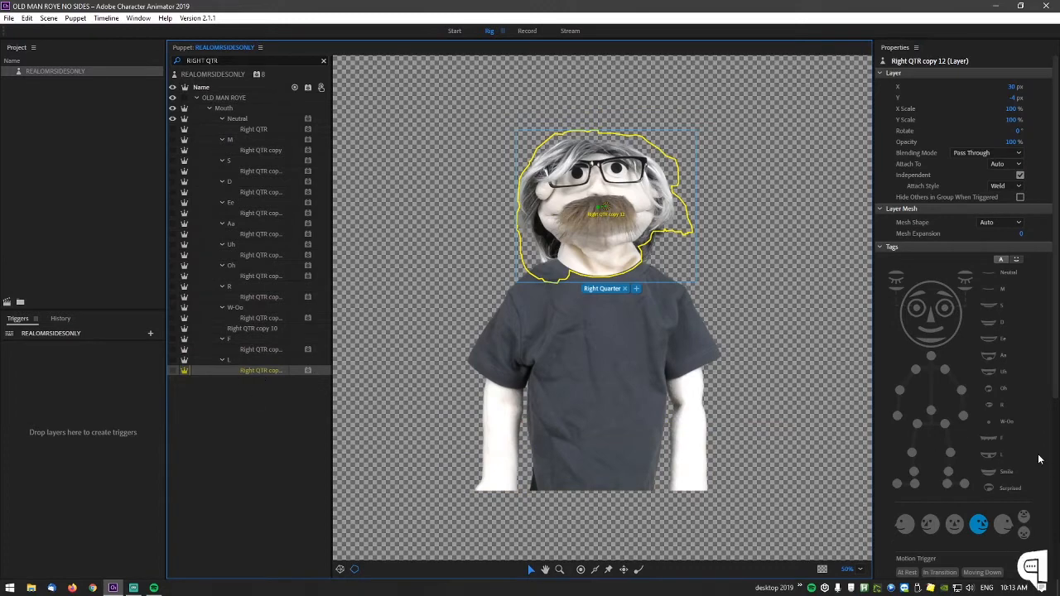
scroll(1006, 479, "down", 3)
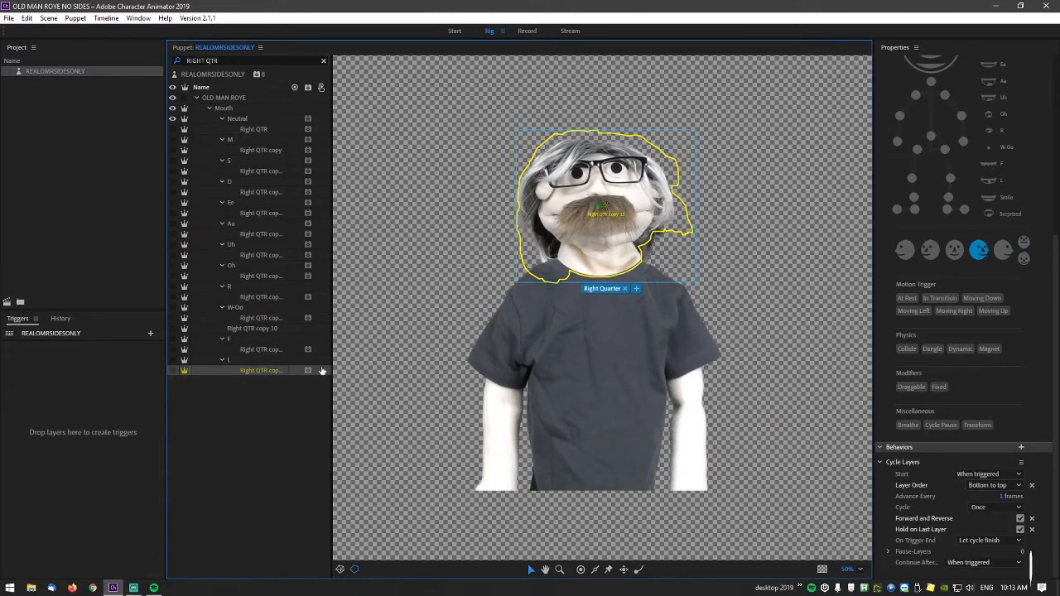
left_click_drag(228, 61, 146, 56)
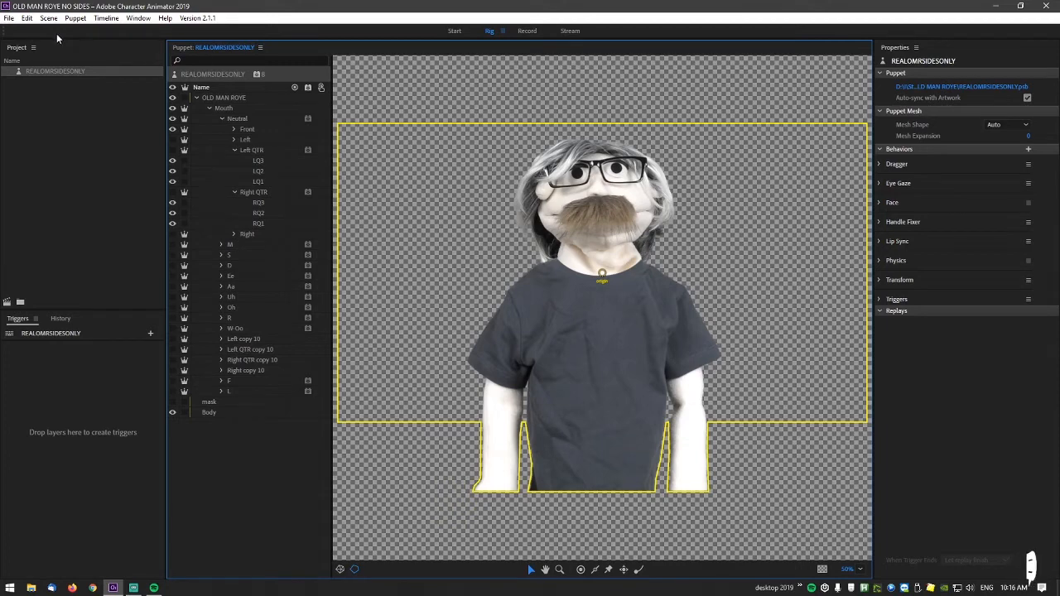
Step: Save the project under the new name OLD MAN ROYE SIDES in the REAL OLD MAN ROYE folder
left_click(8, 18)
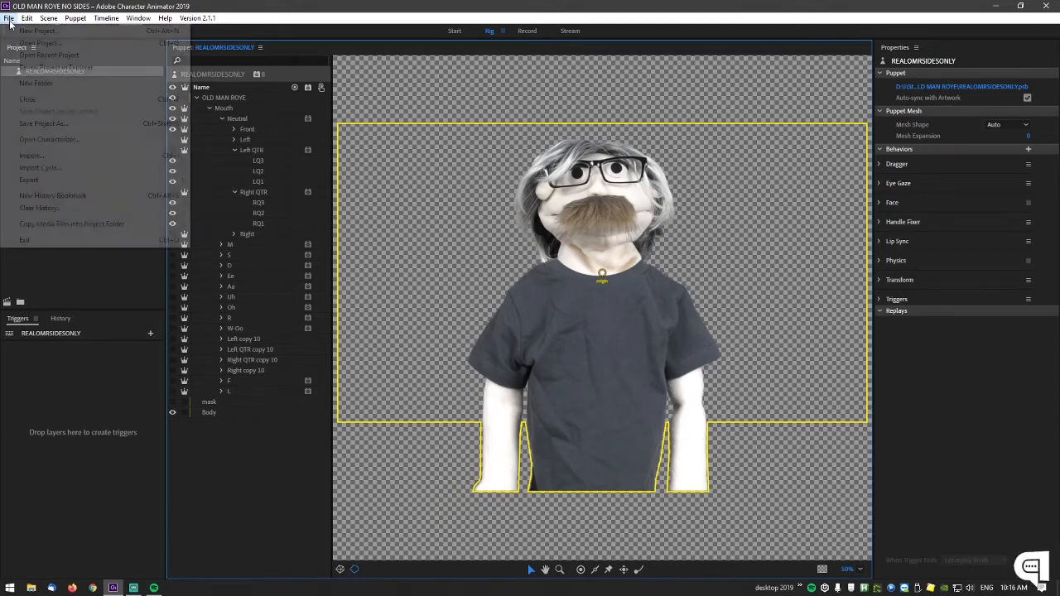
left_click(61, 125)
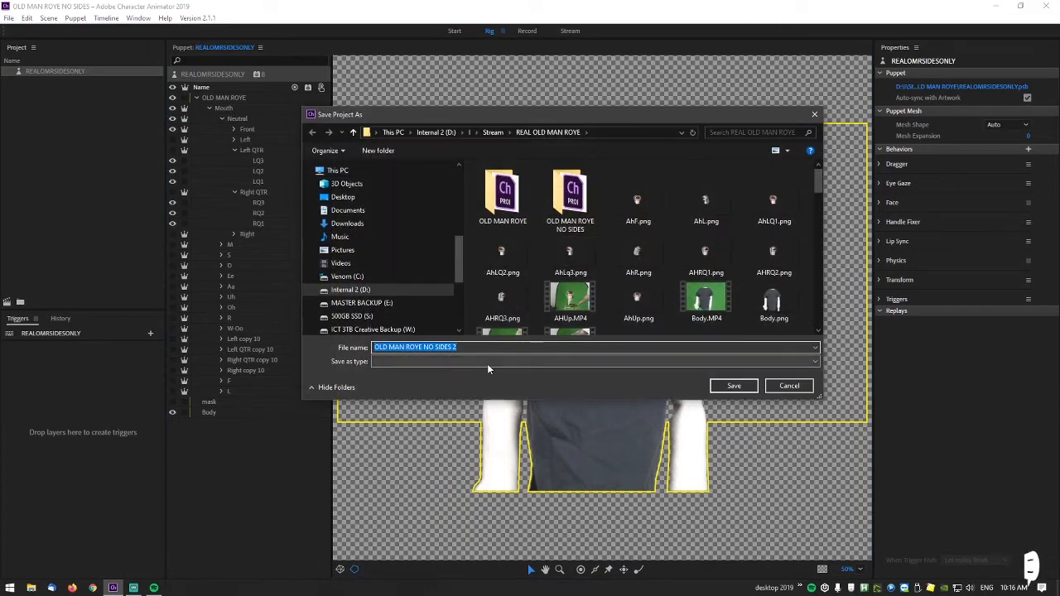
left_click(467, 351)
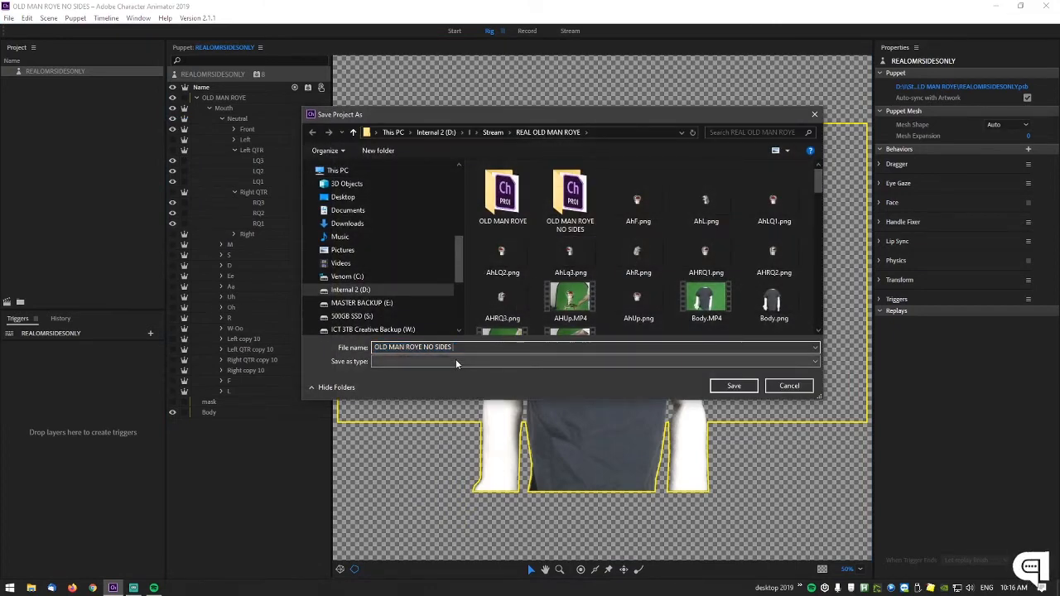
key("BackSpace")
key("BackSpace")
key("BackSpace")
key("BackSpace")
key("BackSpace")
key("BackSpace")
key("BackSpace")
key("BackSpace")
key("BackSpace")
type("S")
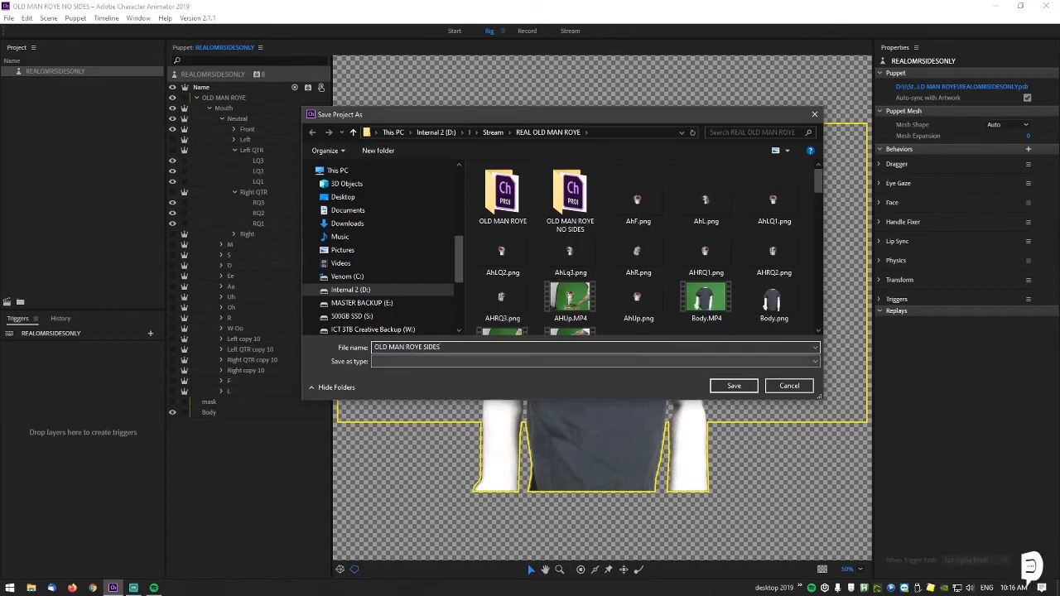
key("Return")
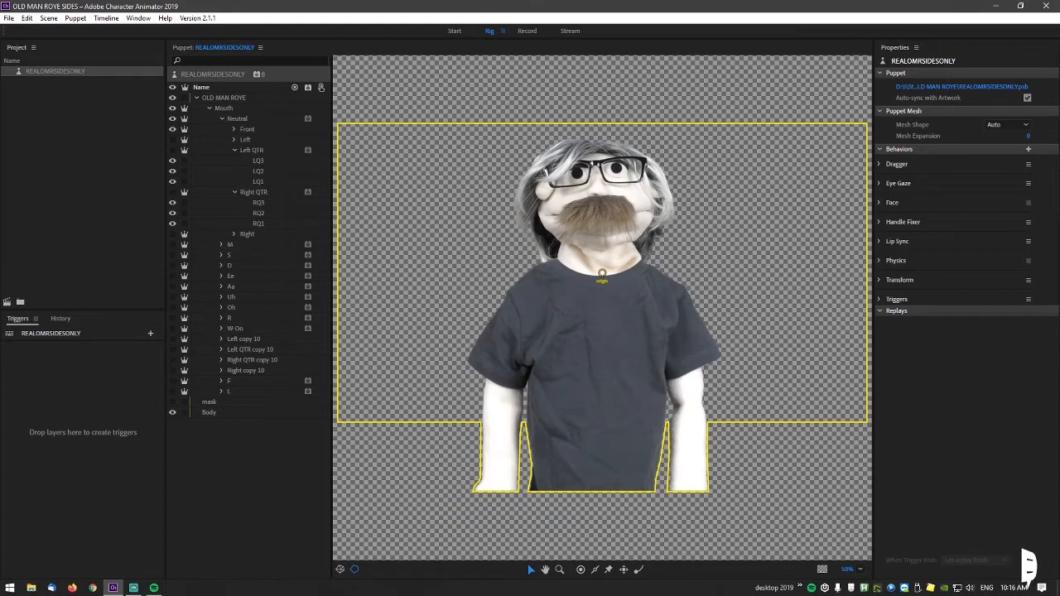
Step: Check the Left profile inside the Neutral mouth by showing it in place of Front, and restore the original layer visibility
left_click(249, 168)
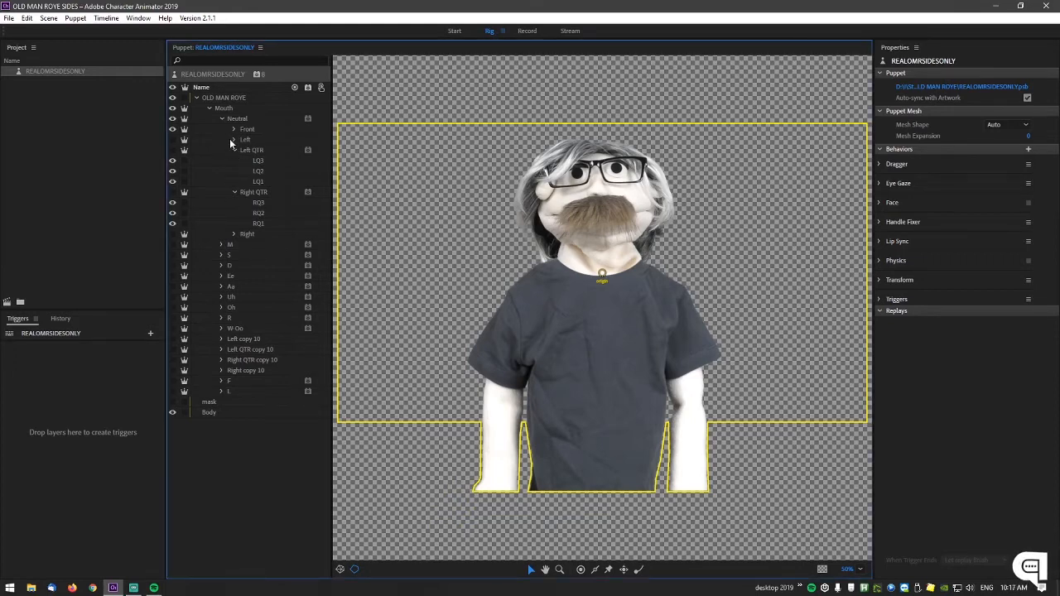
left_click(173, 146)
key("ctrl+z")
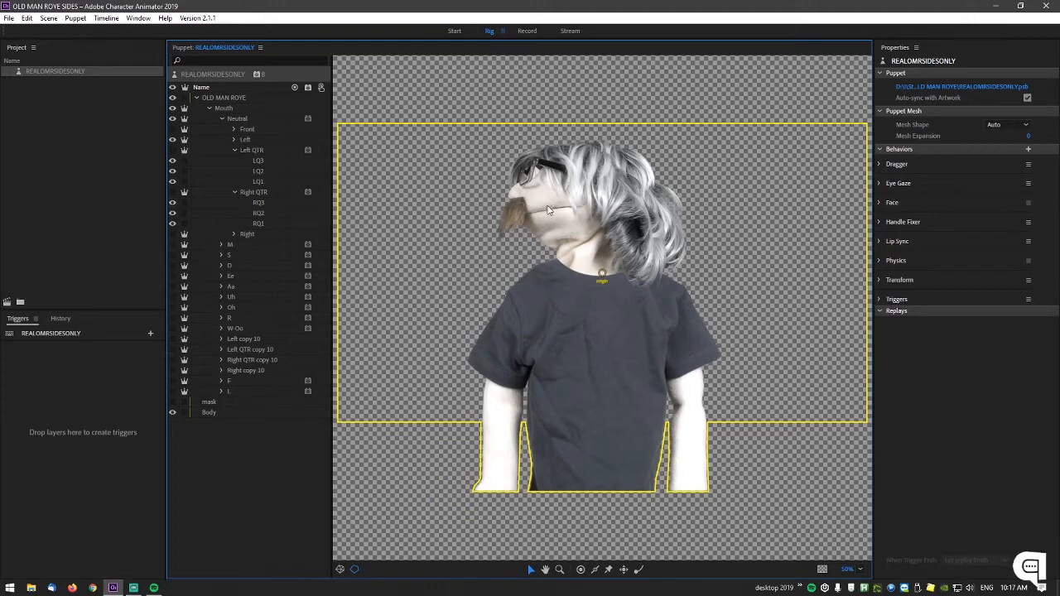
left_click(173, 139)
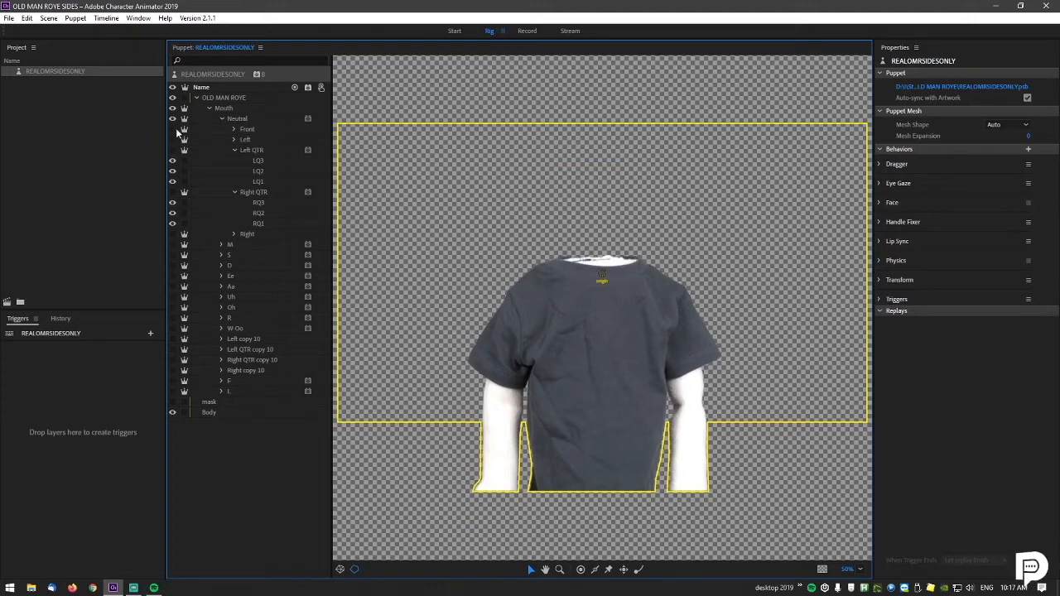
key("ctrl+z")
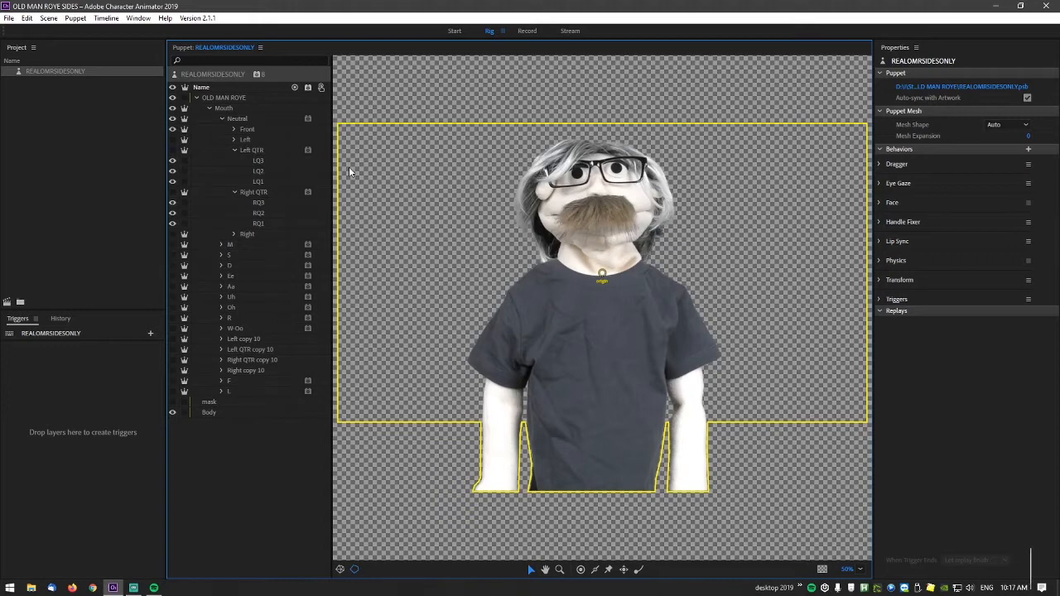
Step: Switch to the Record workspace and create a new scene from the REALOMRSIDESONLY puppet
left_click(528, 31)
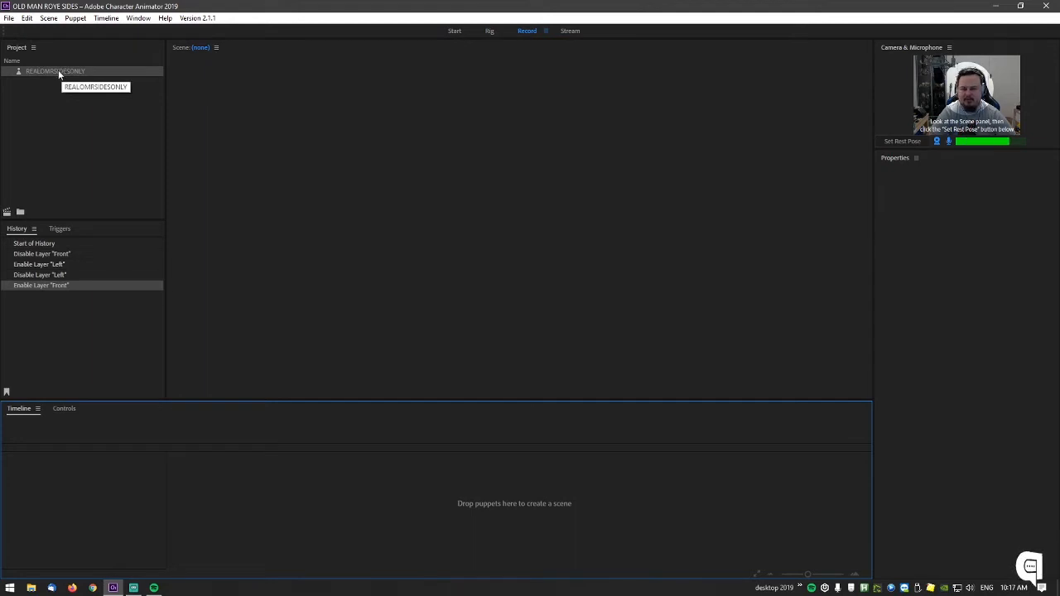
left_click_drag(58, 73, 387, 407)
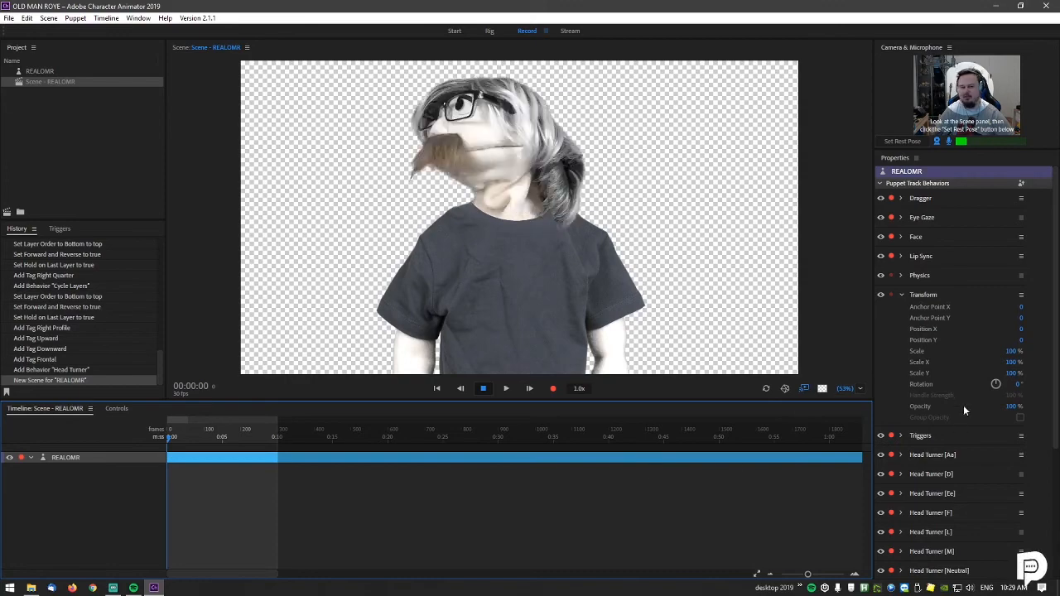
Step: Show the Face behavior's settings for the REALOMR puppet track
left_click(901, 236)
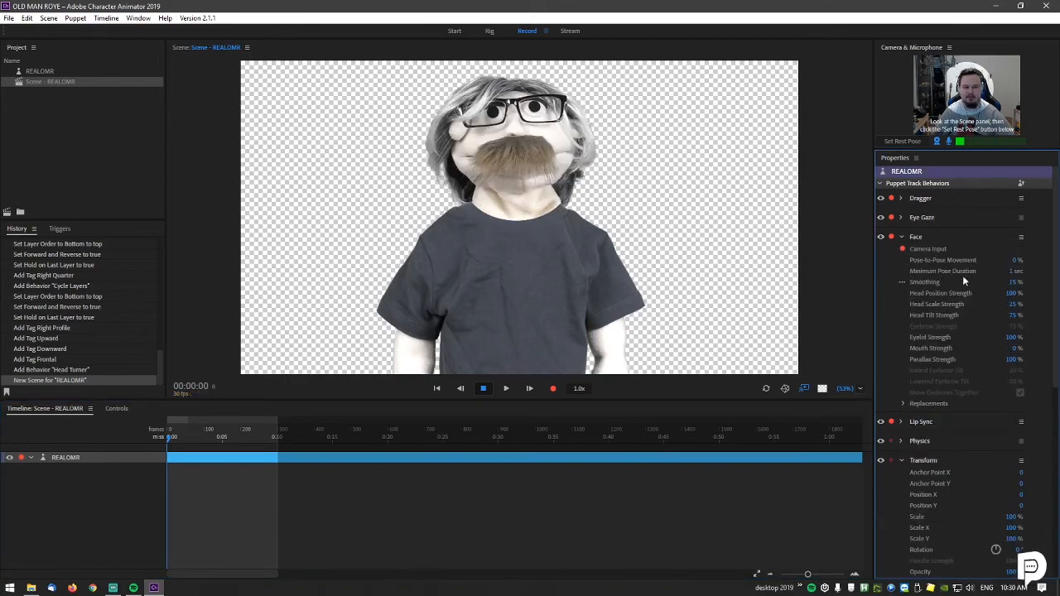